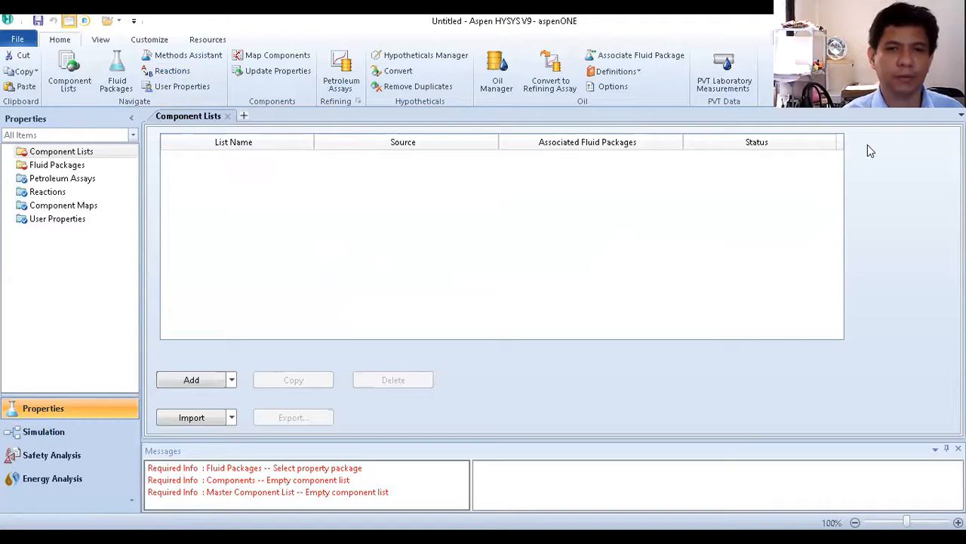
# Create a new component list from the HYSYS databank and add Methane to it.
pyautogui.click(191, 381)
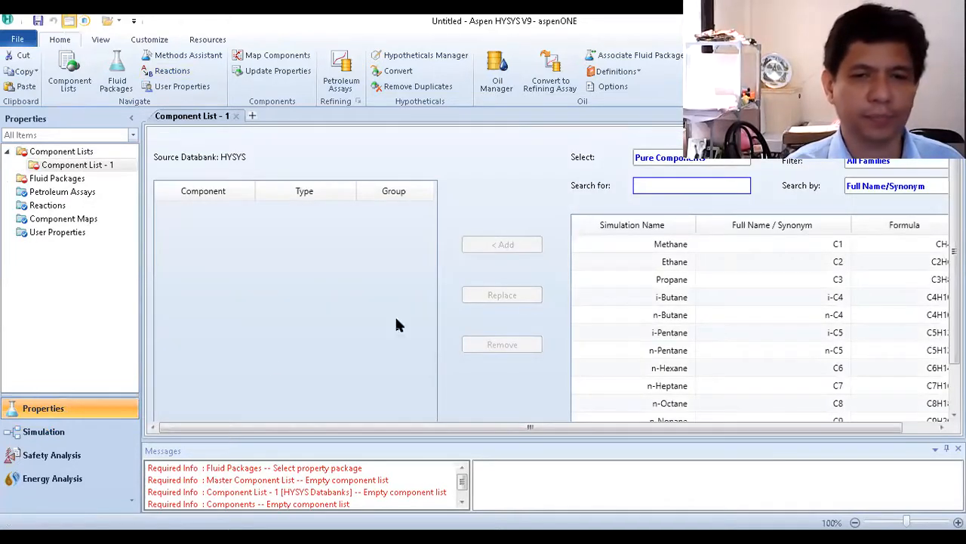
pyautogui.click(672, 245)
pyautogui.click(516, 248)
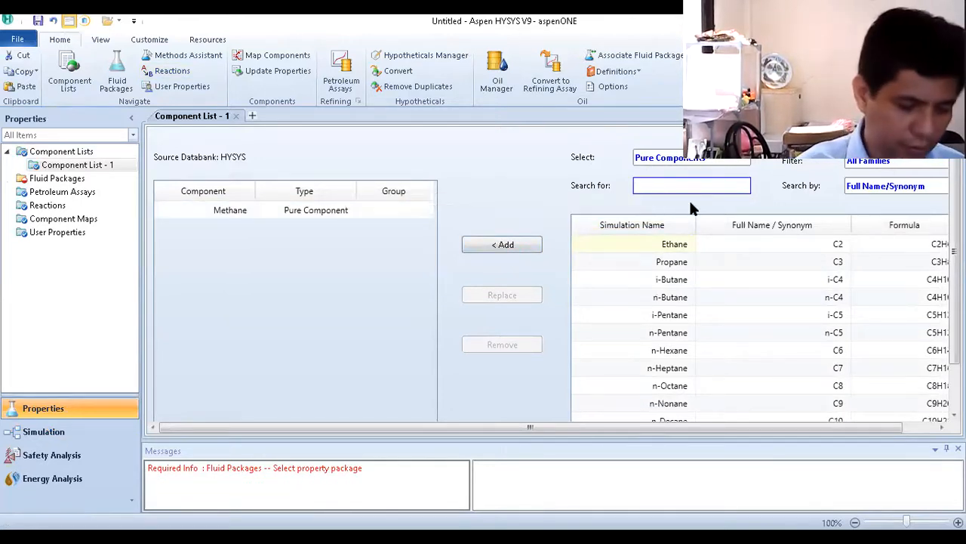
# Search the pure components for "oxygen" and add Oxygen to the component list.
pyautogui.write('oxyge')
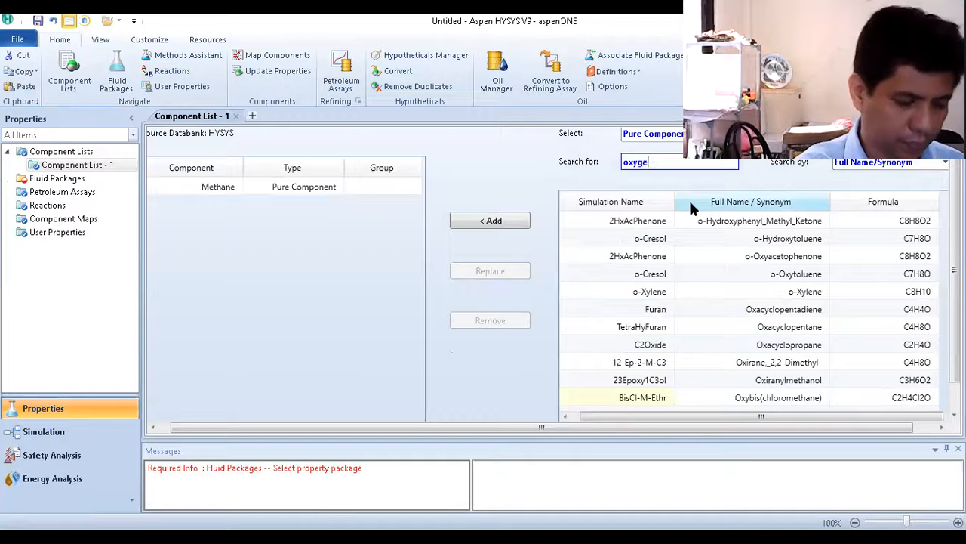
pyautogui.write('n')
pyautogui.click(655, 225)
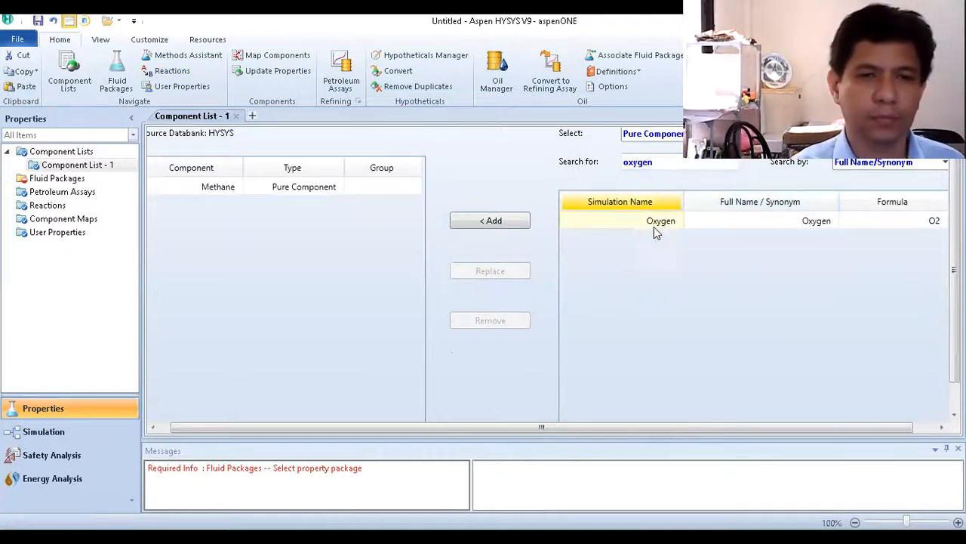
pyautogui.click(489, 221)
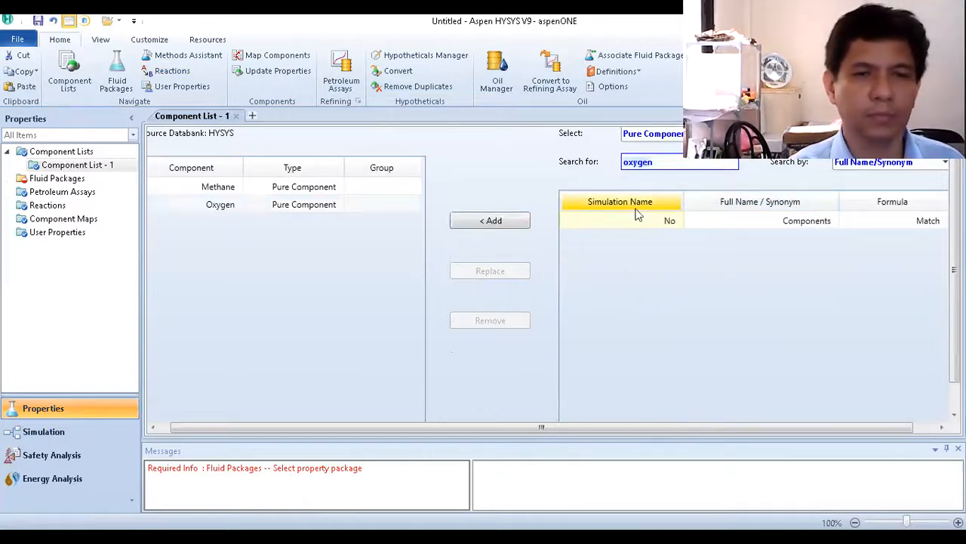
# Search the pure components for "carbondioxide" and add CO2 to the component list.
pyautogui.press('BackSpace')
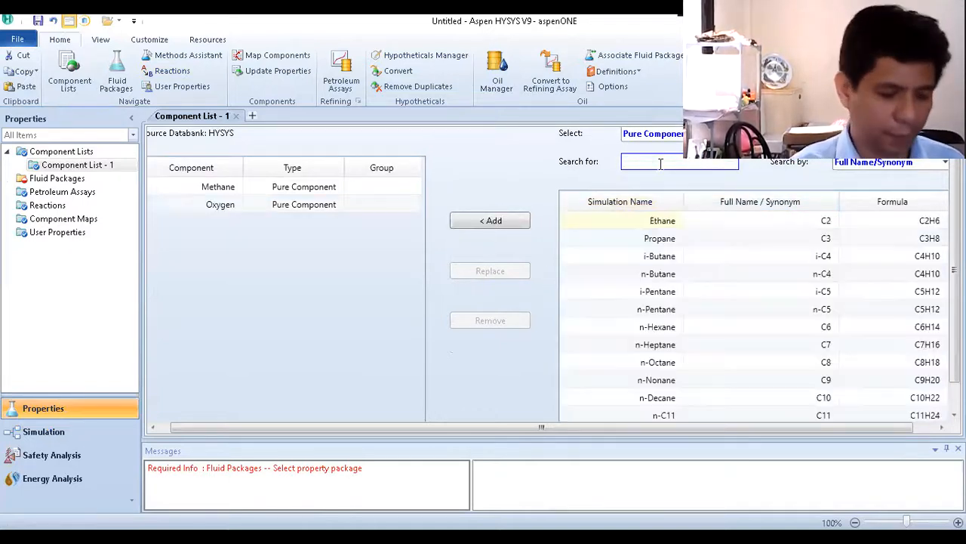
pyautogui.write('car')
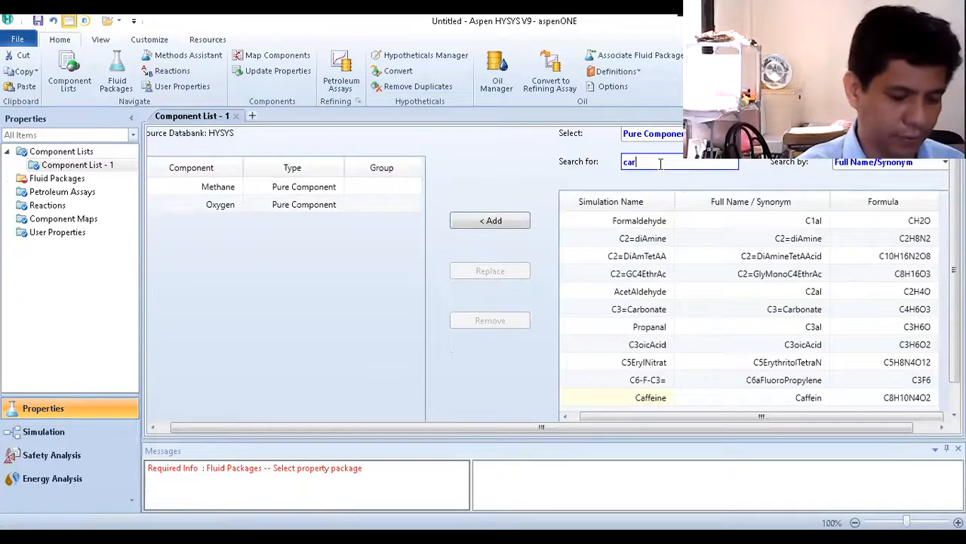
pyautogui.write('bond')
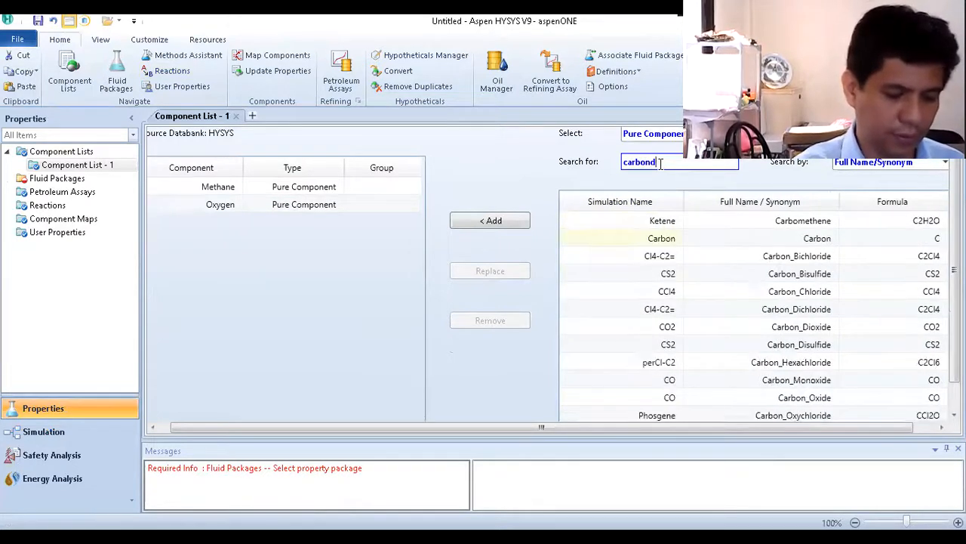
pyautogui.write('ioxide')
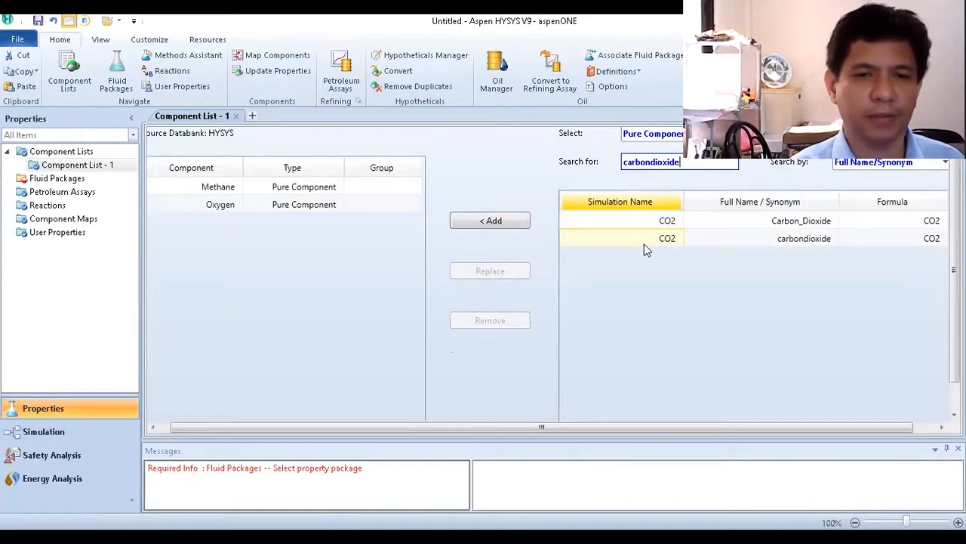
pyautogui.click(492, 223)
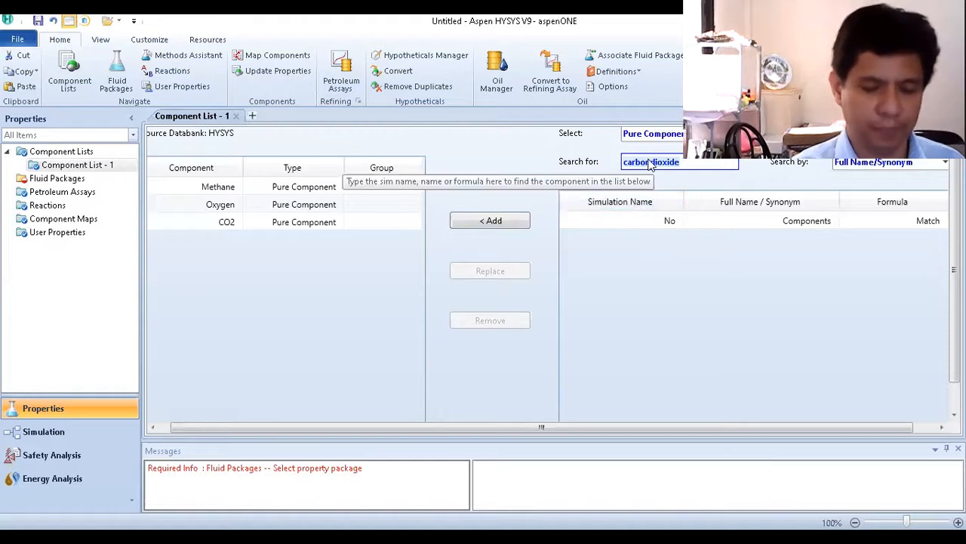
# Search the pure components for "water" and add H2O to the component list.
pyautogui.press('BackSpace')
pyautogui.write('wa')
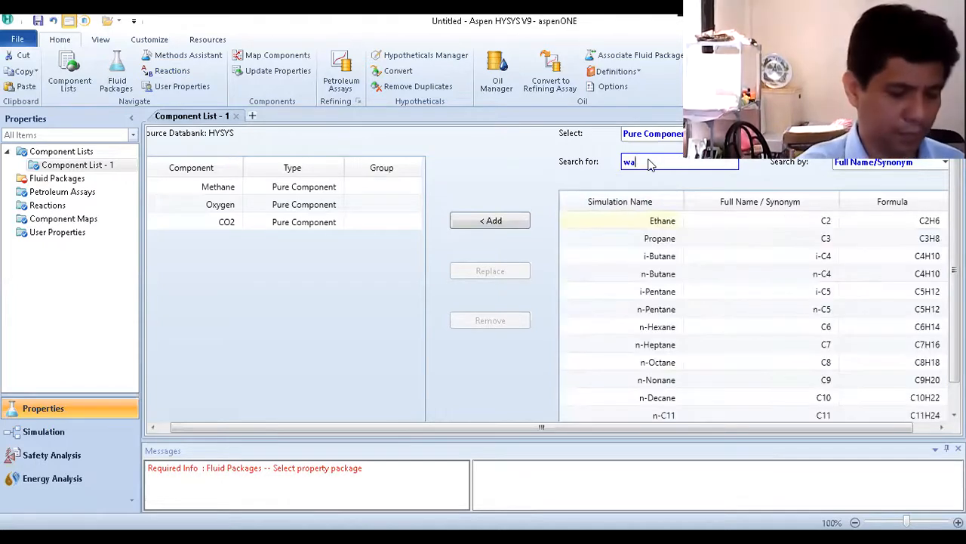
pyautogui.write('ter')
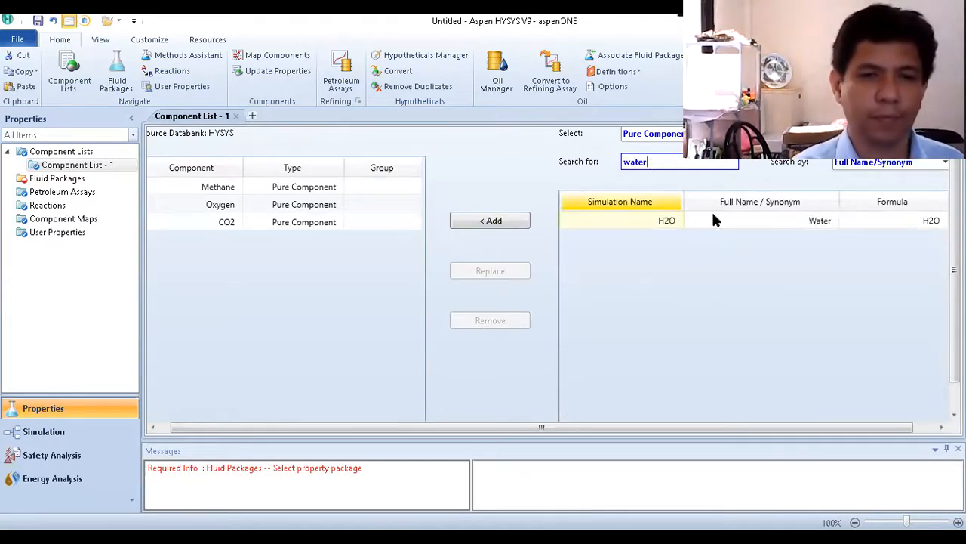
pyautogui.click(674, 222)
pyautogui.click(491, 220)
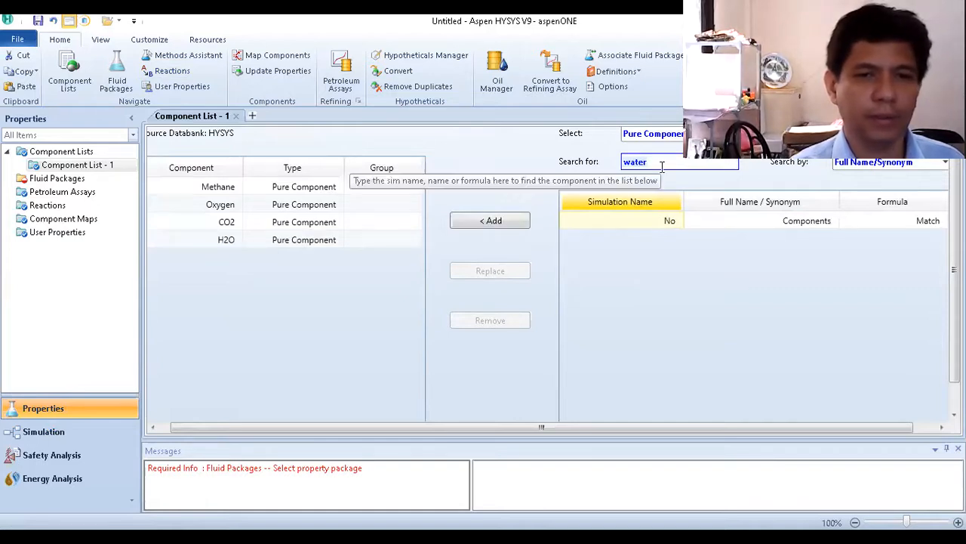
# Search the pure components for "nitrogen" and add Nitrogen to the component list.
pyautogui.press('BackSpace')
pyautogui.write('nitrog')
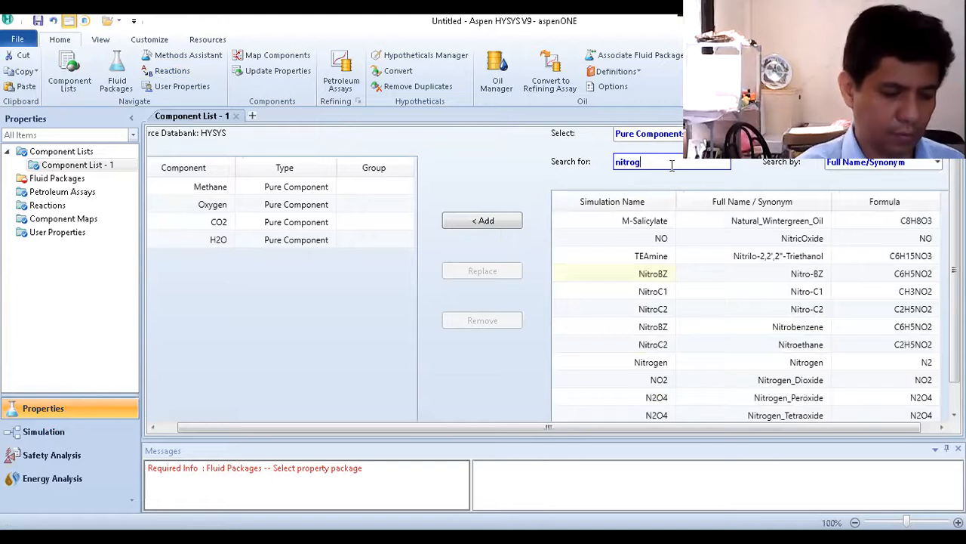
pyautogui.write('en')
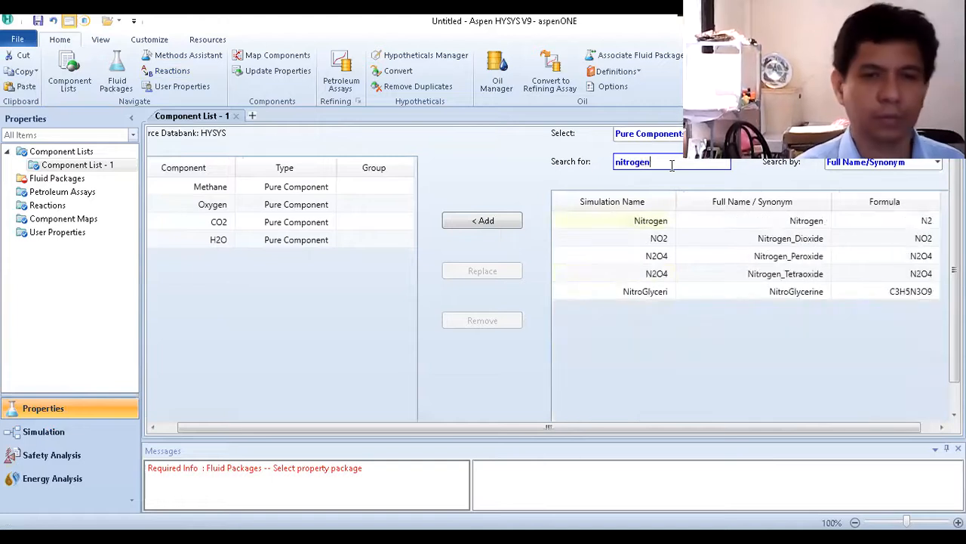
pyautogui.click(658, 220)
pyautogui.click(487, 220)
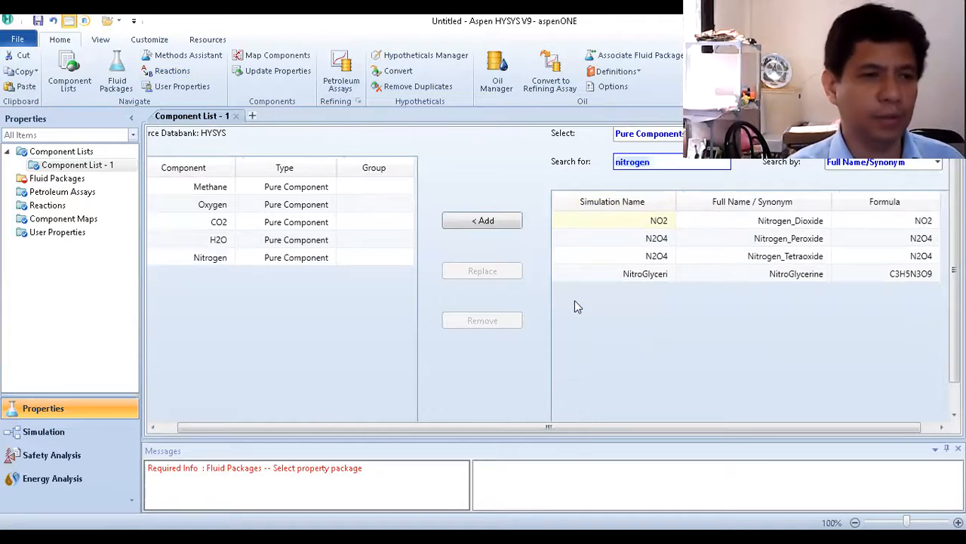
# Add a fluid package and select Peng-Robinson as its property package.
pyautogui.click(34, 182)
pyautogui.click(198, 385)
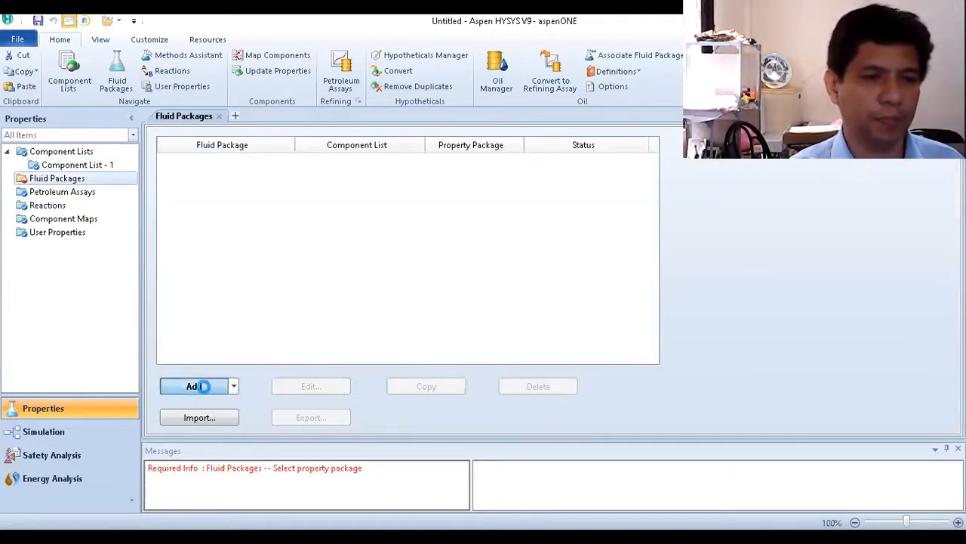
pyautogui.moveTo(297, 238); pyautogui.dragTo(296, 296)
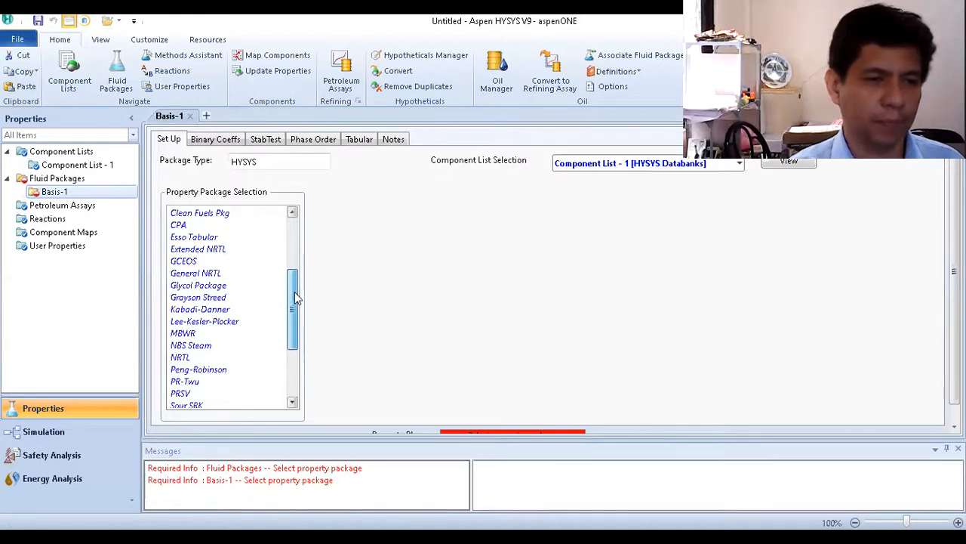
pyautogui.click(223, 369)
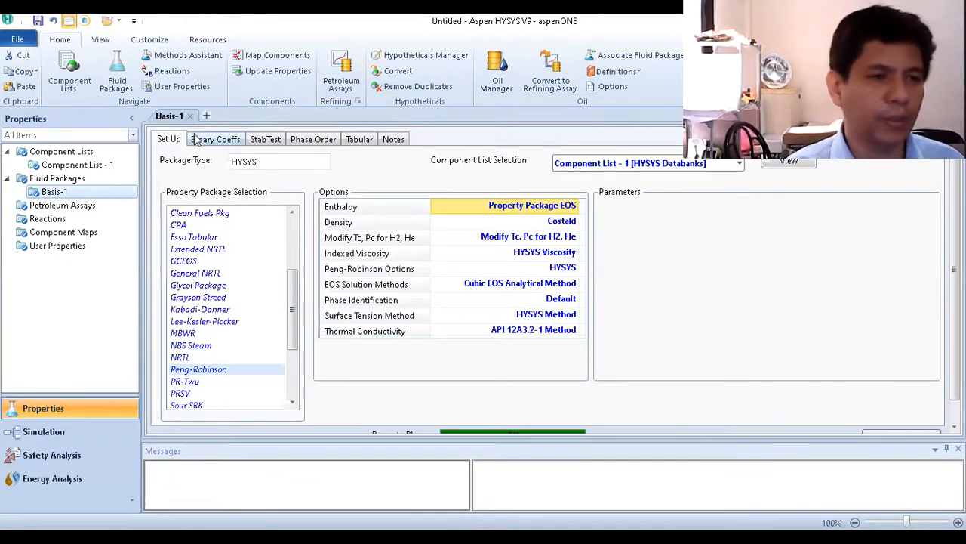
# Create a reaction set and add a HYSYS Conversion reaction to it.
pyautogui.click(46, 219)
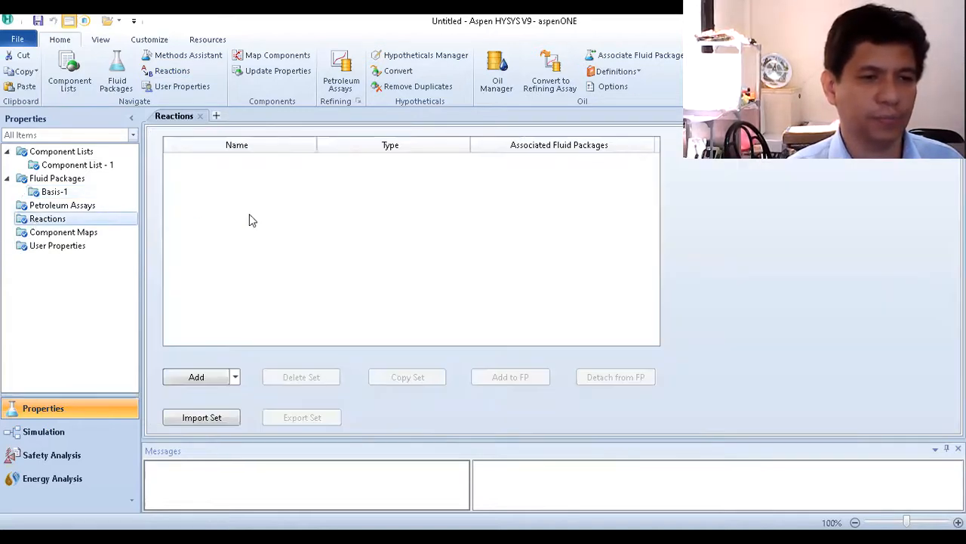
pyautogui.click(197, 377)
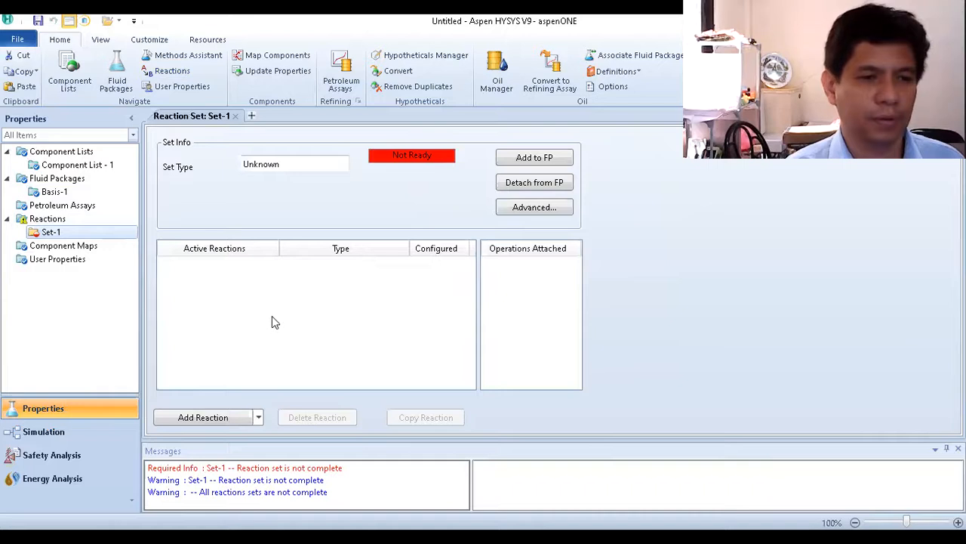
pyautogui.click(200, 426)
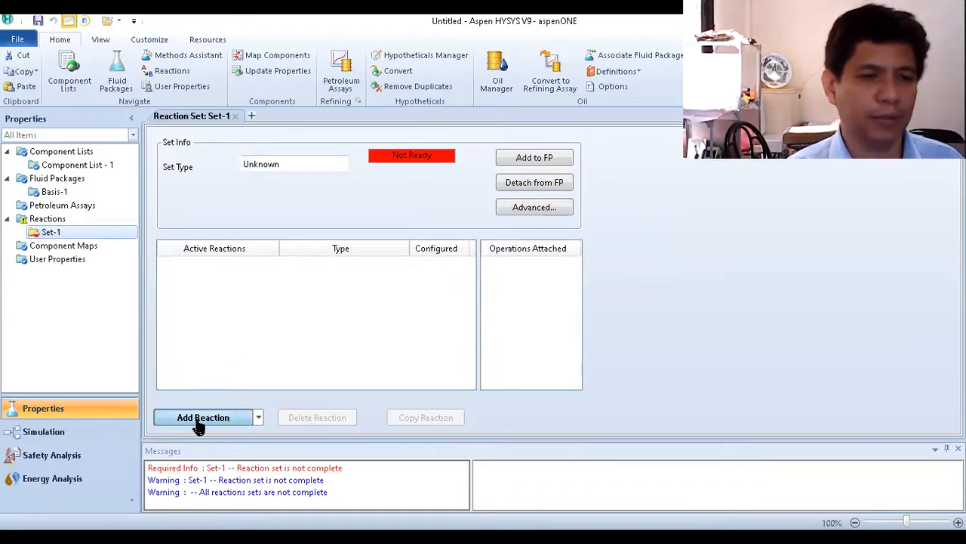
pyautogui.click(427, 258)
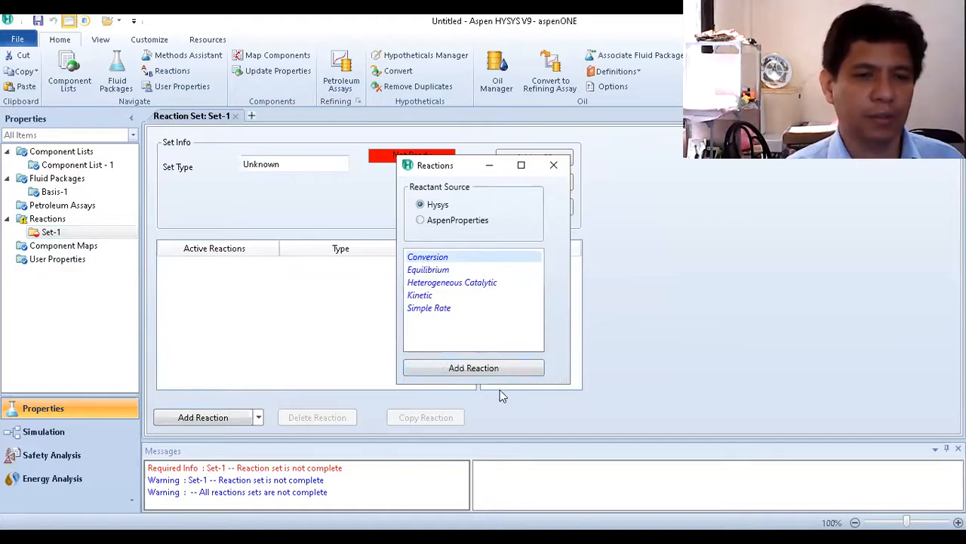
pyautogui.click(474, 367)
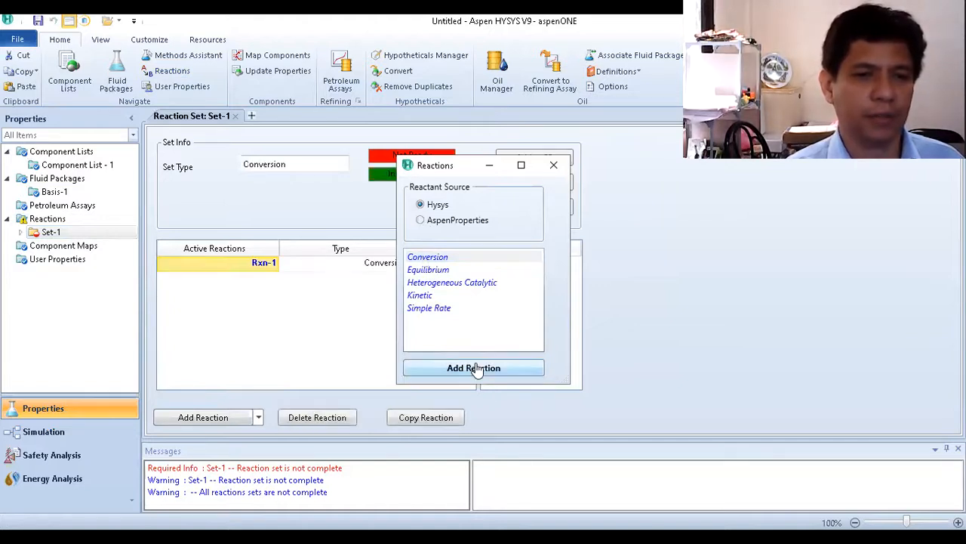
pyautogui.click(554, 164)
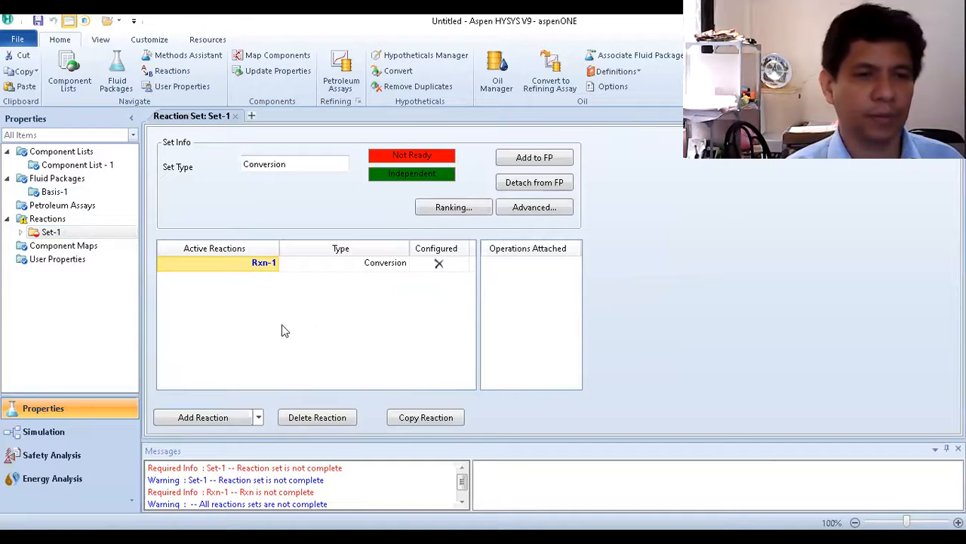
# Open the conversion reaction and add Methane, Oxygen, CO2 and H2O as its stoichiometry components.
pyautogui.doubleClick(256, 264)
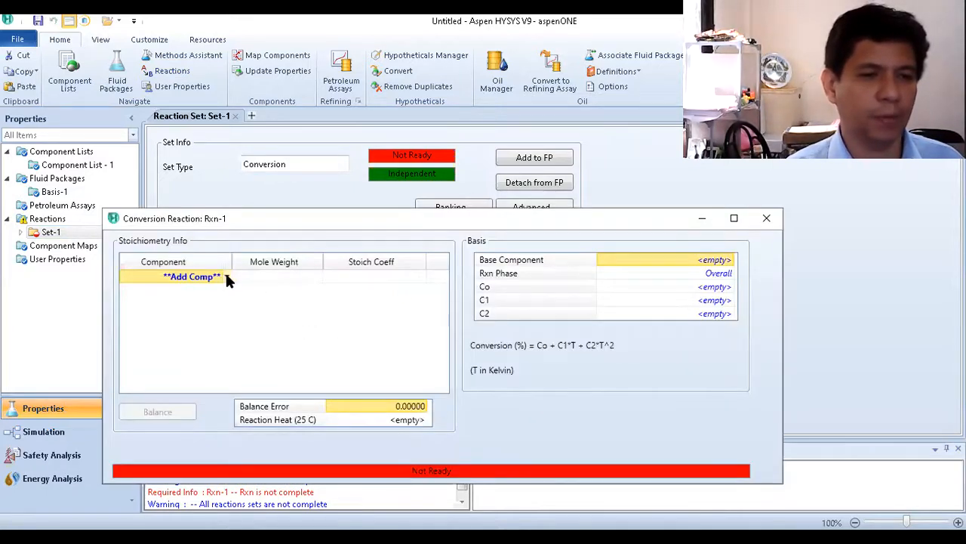
pyautogui.click(226, 278)
pyautogui.click(44, 300)
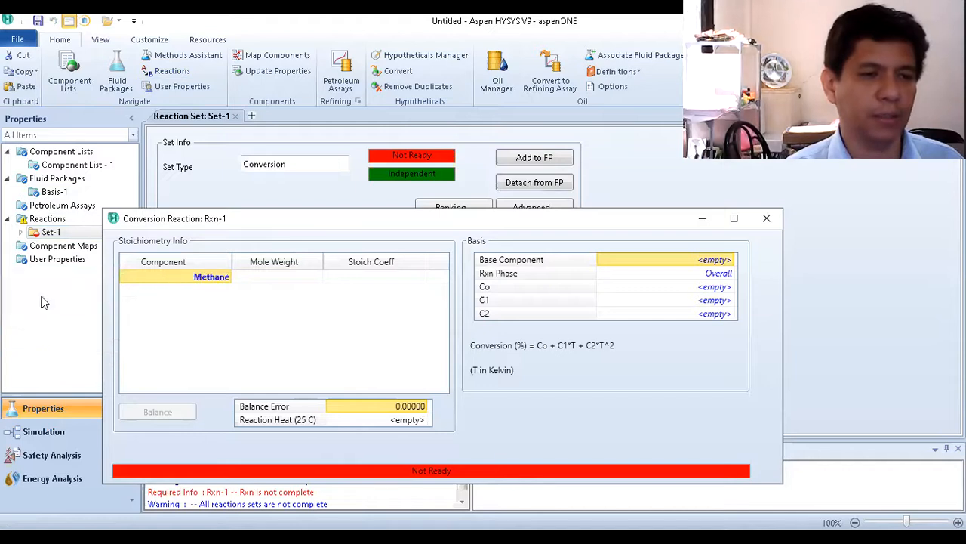
pyautogui.click(227, 292)
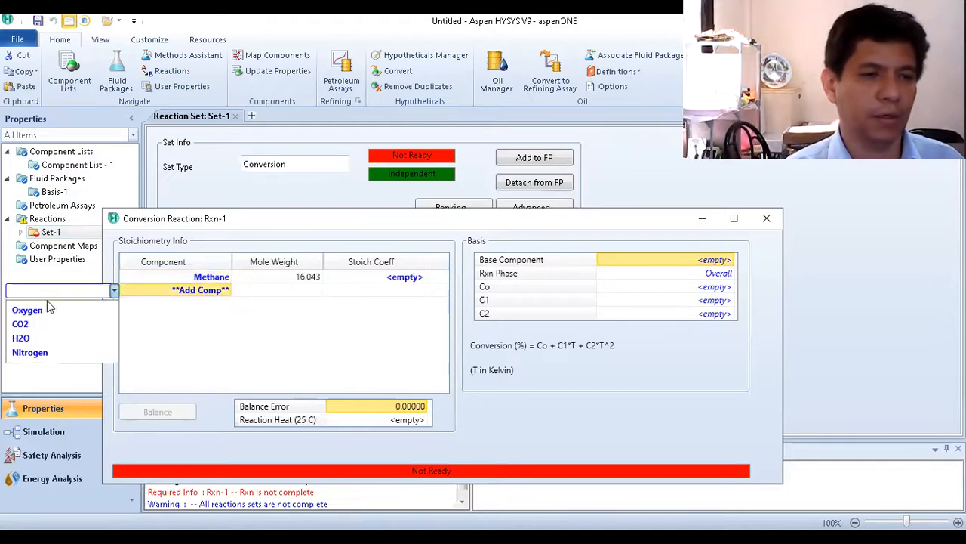
pyautogui.click(44, 310)
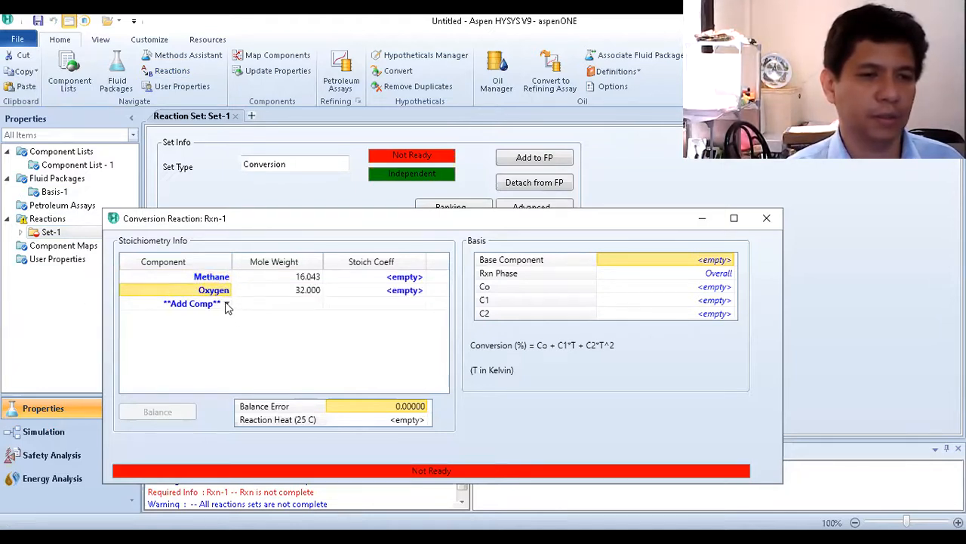
pyautogui.click(226, 305)
pyautogui.click(59, 320)
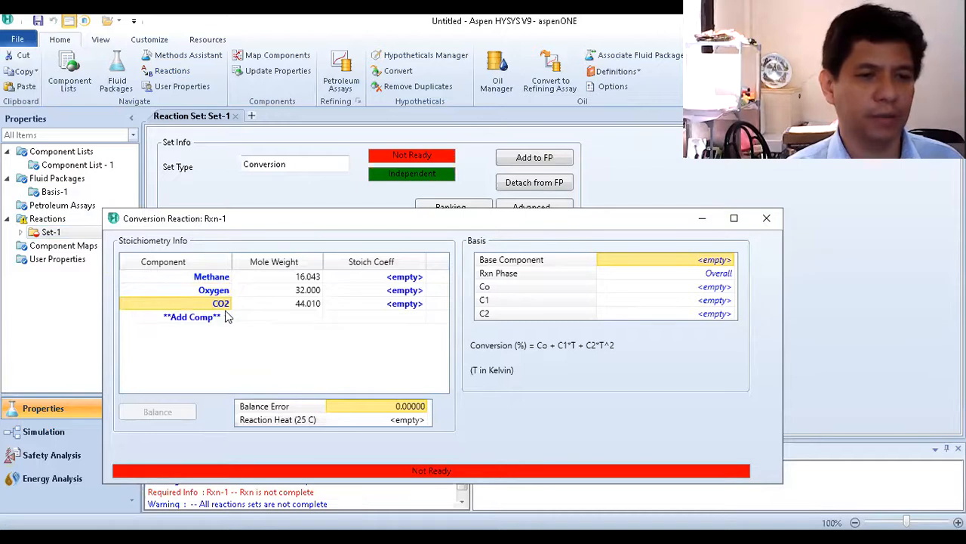
pyautogui.click(228, 317)
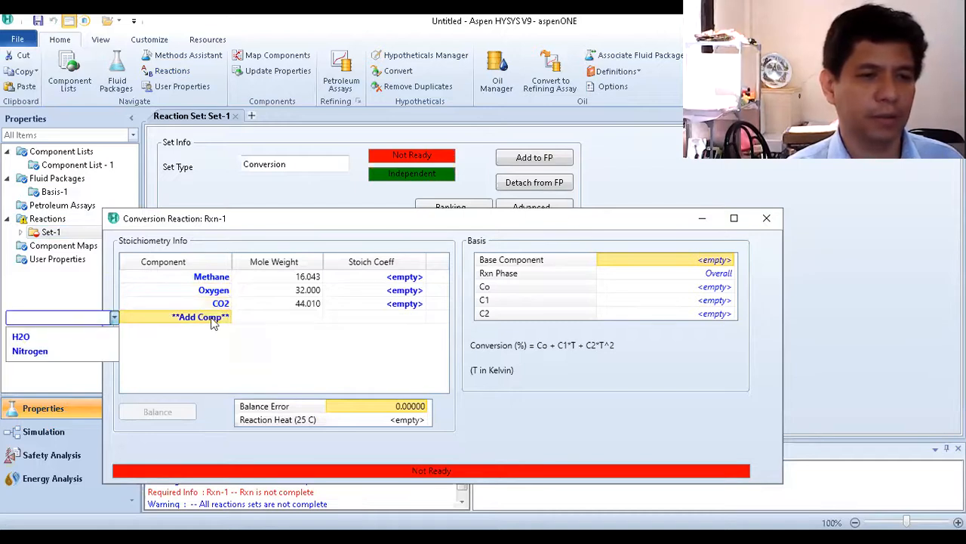
pyautogui.click(43, 336)
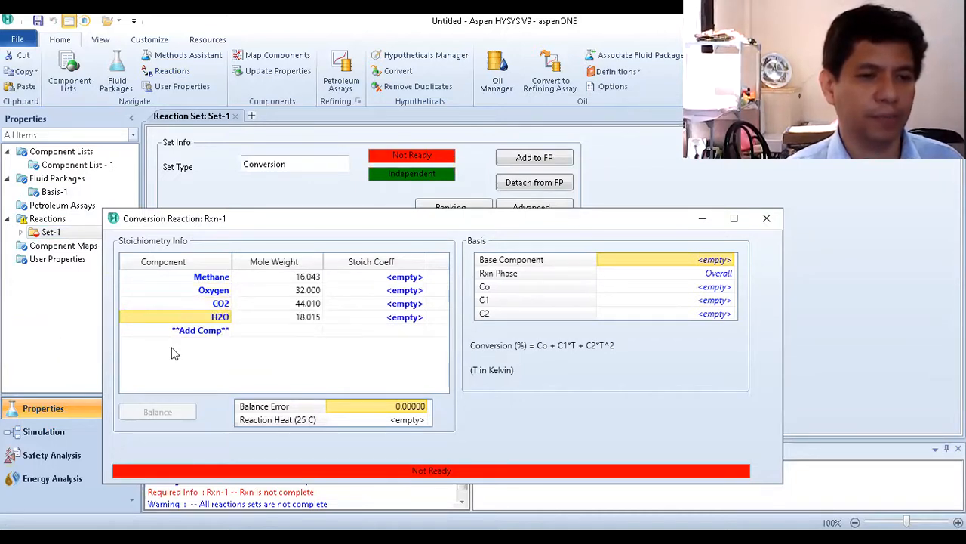
# Set the stoichiometric coefficients to -1 for Methane, -2 for Oxygen, 1 for CO2 and 2 for H2O.
pyautogui.click(406, 277)
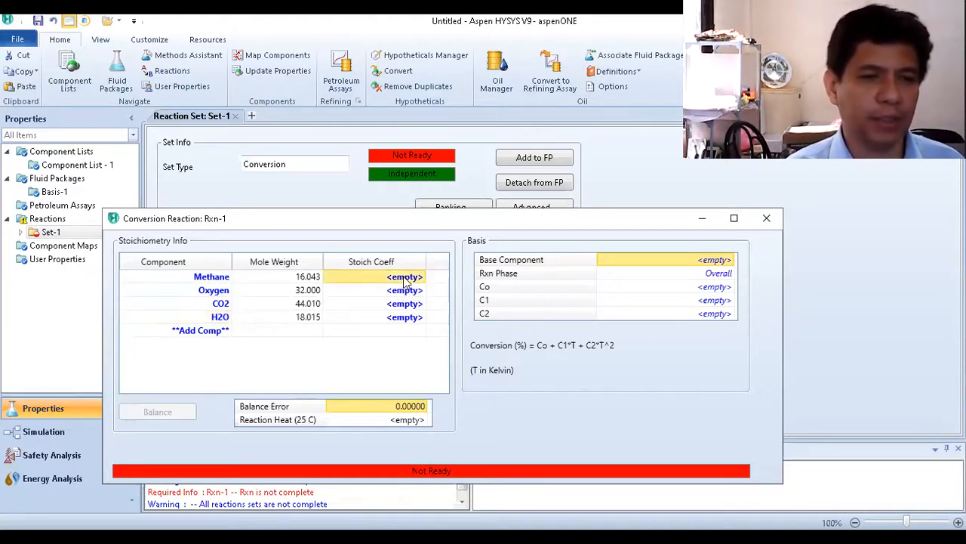
pyautogui.write('-')
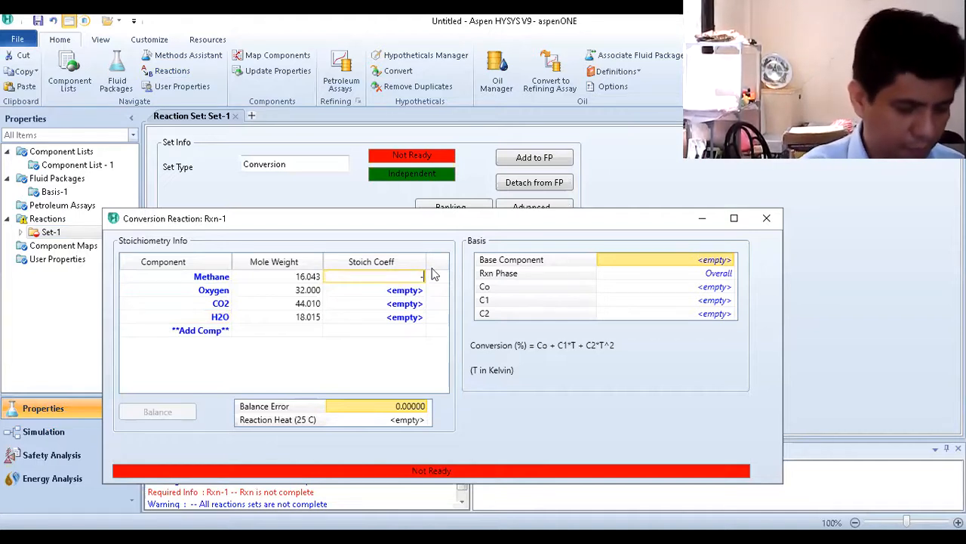
pyautogui.write('1')
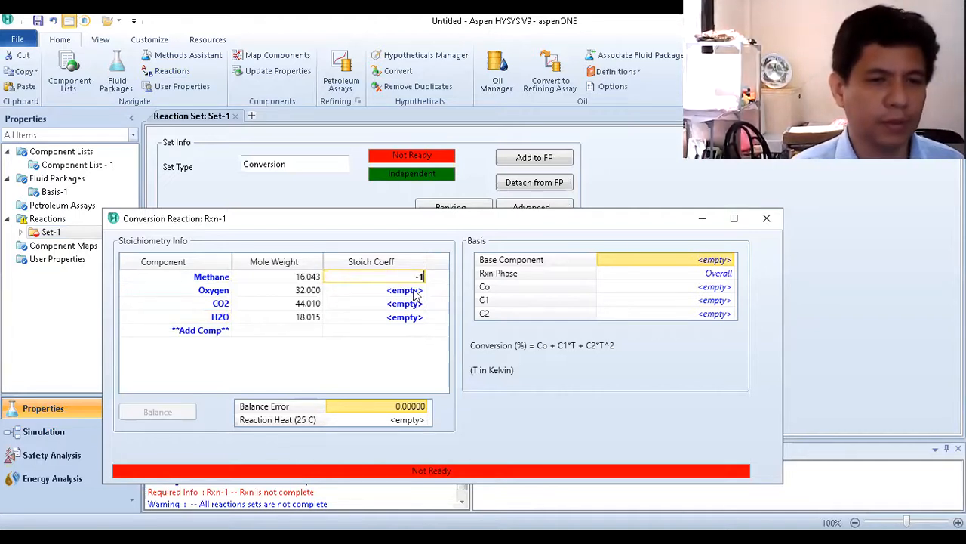
pyautogui.press('Return')
pyautogui.write('-2')
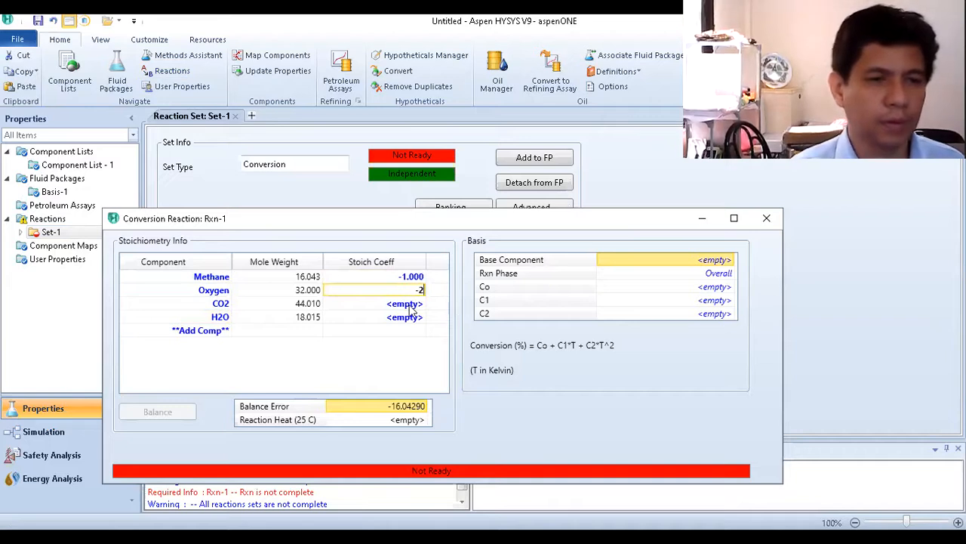
pyautogui.press('Return')
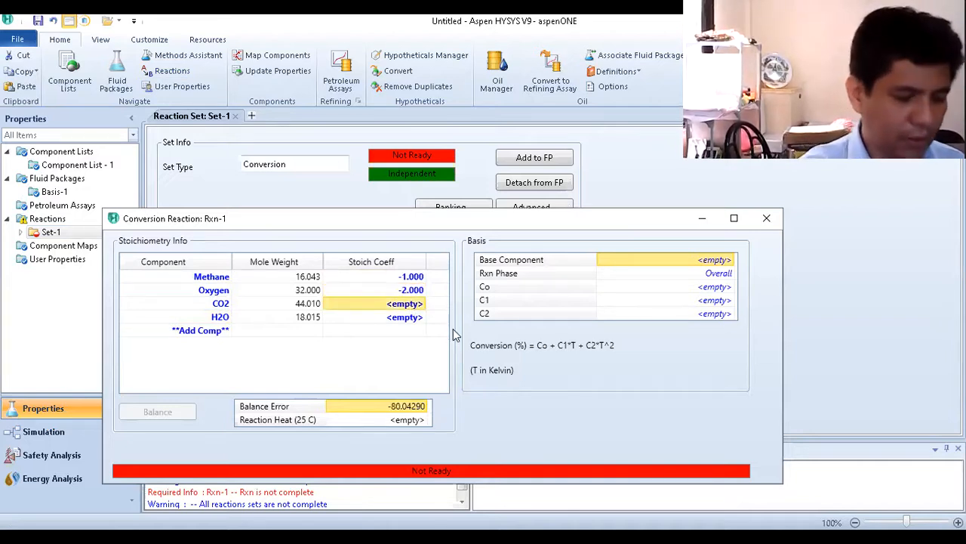
pyautogui.write('1')
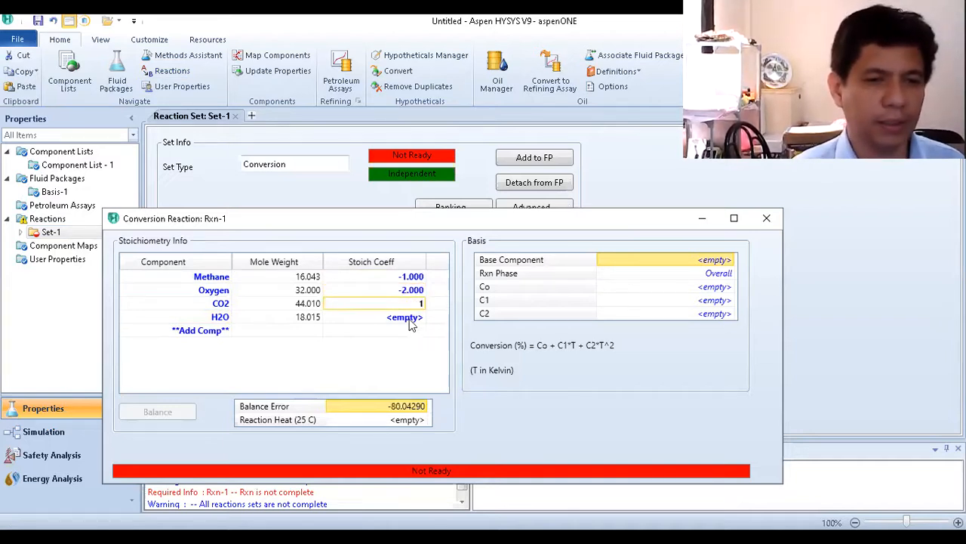
pyautogui.press('Return')
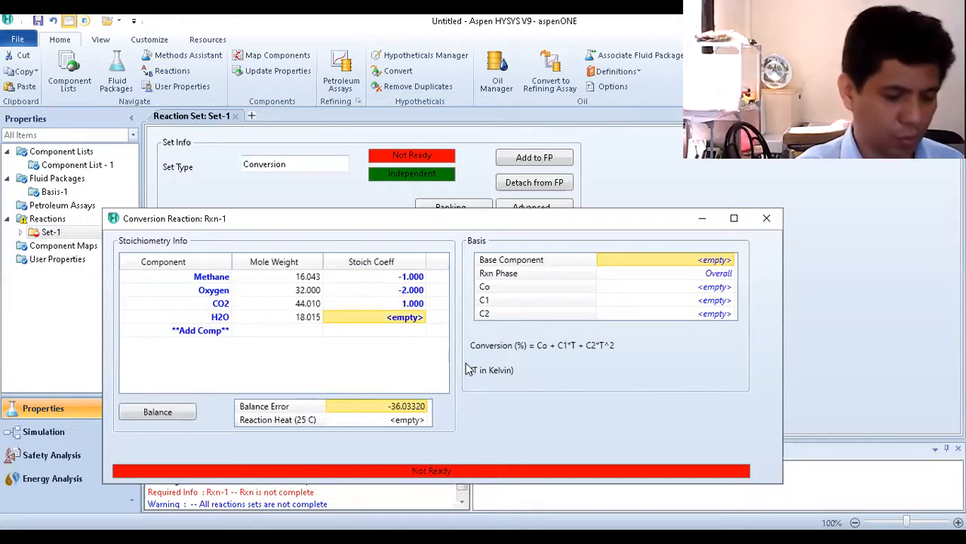
pyautogui.write('2')
pyautogui.press('Return')
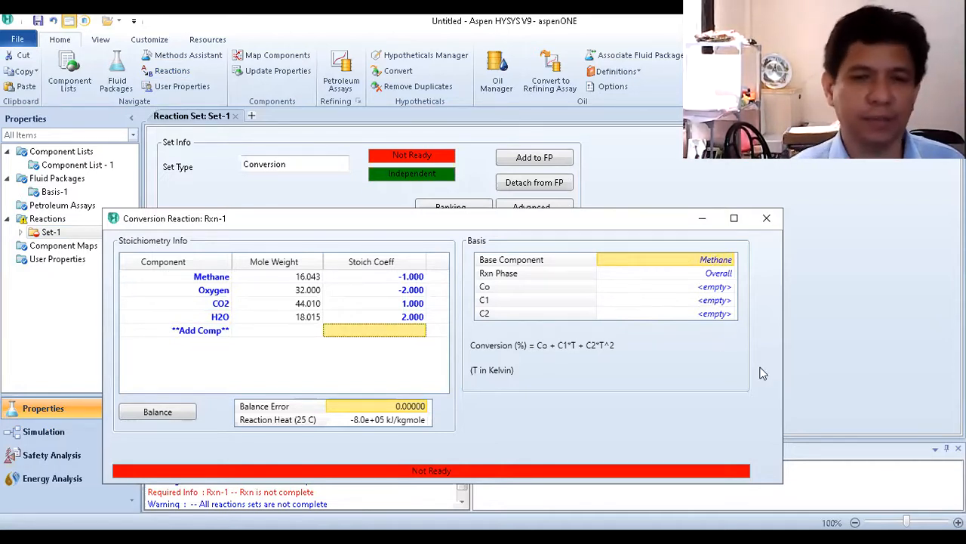
# Set the conversion basis coefficient Co to 100 and close the conversion reaction.
pyautogui.click(713, 287)
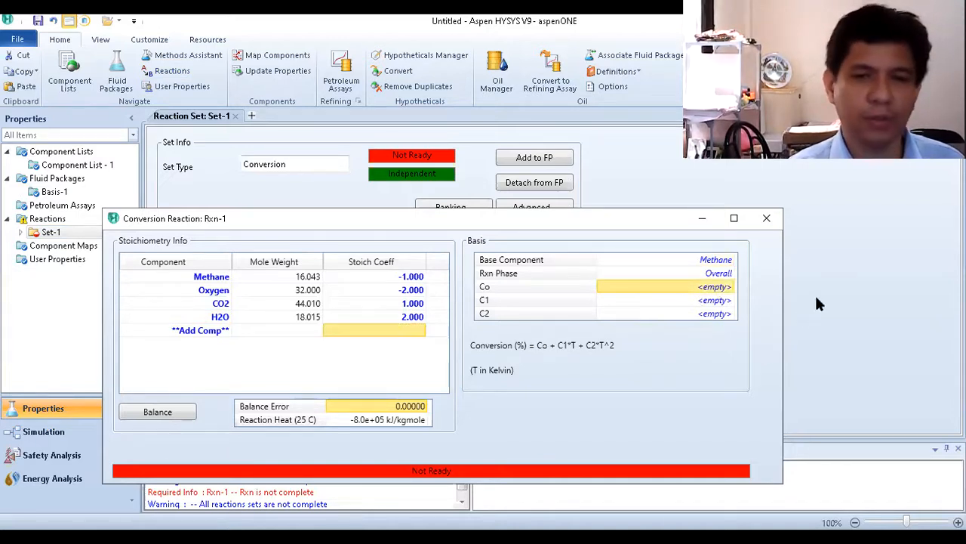
pyautogui.write('100')
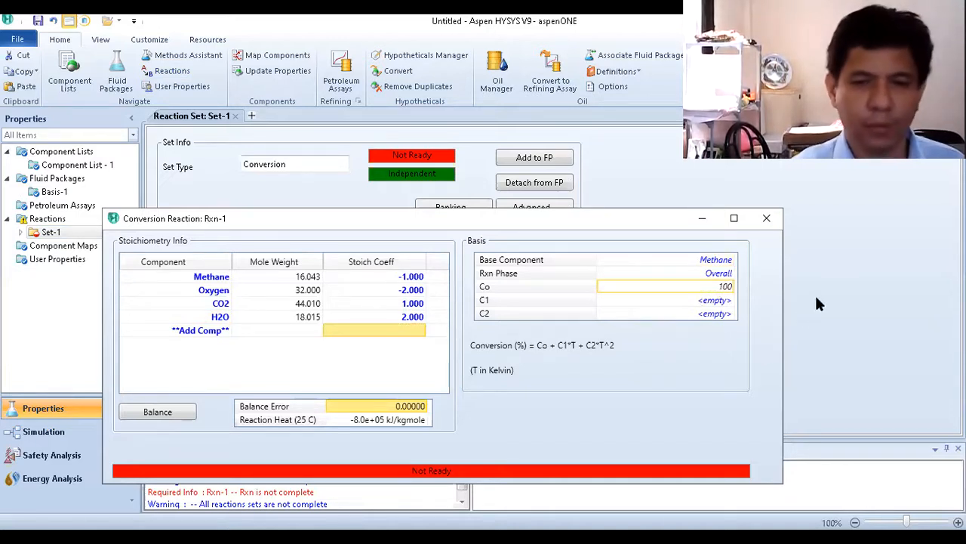
pyautogui.press('Return')
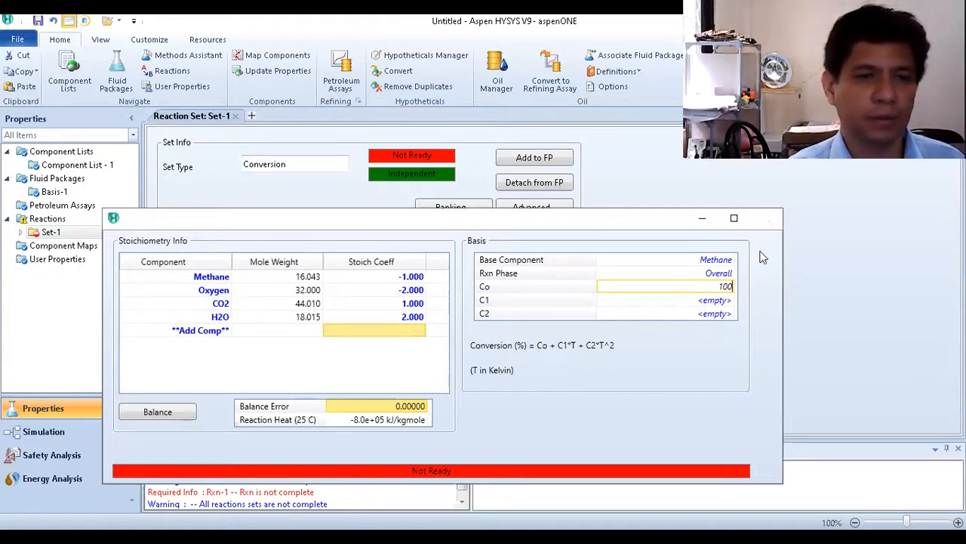
pyautogui.click(767, 220)
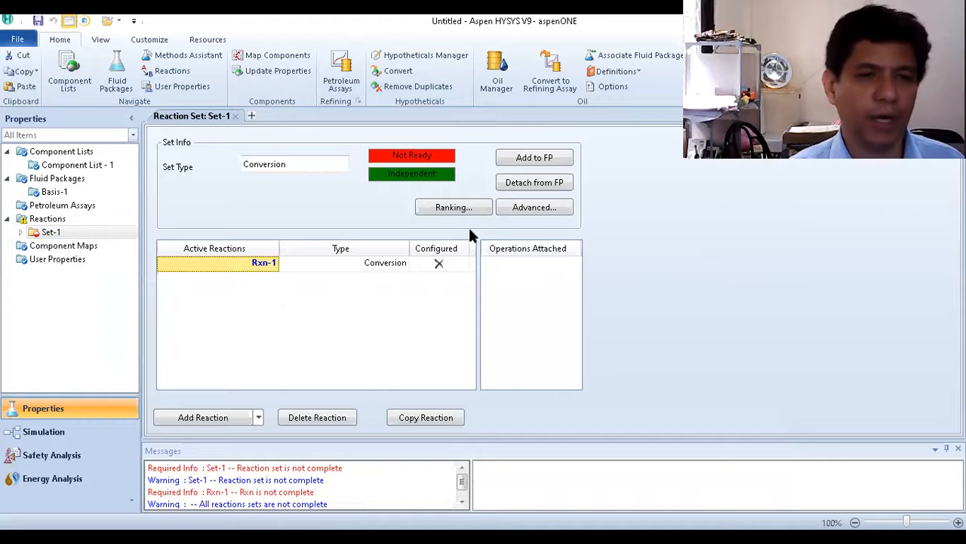
# Add the conversion reaction set to the Basis-1 Peng-Robinson fluid package.
pyautogui.click(541, 161)
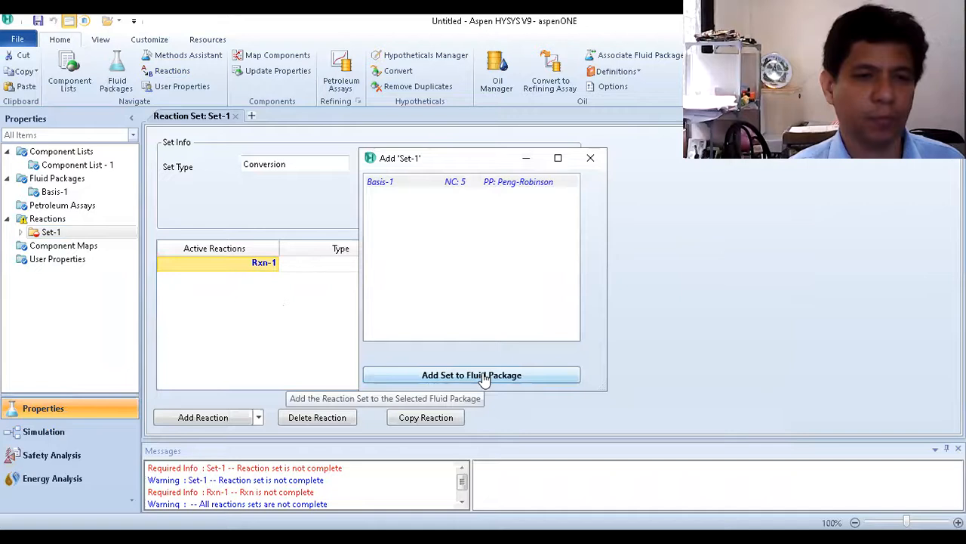
pyautogui.click(484, 378)
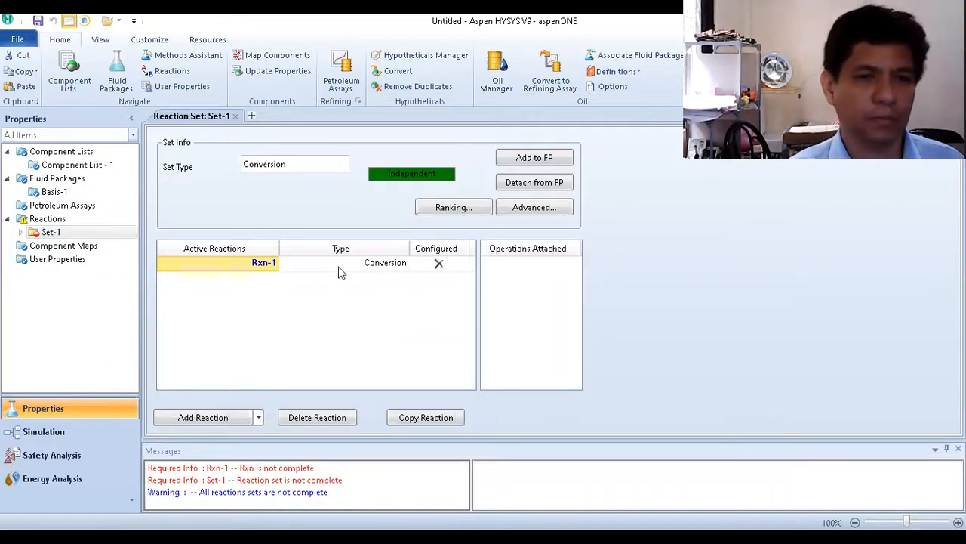
pyautogui.click(545, 162)
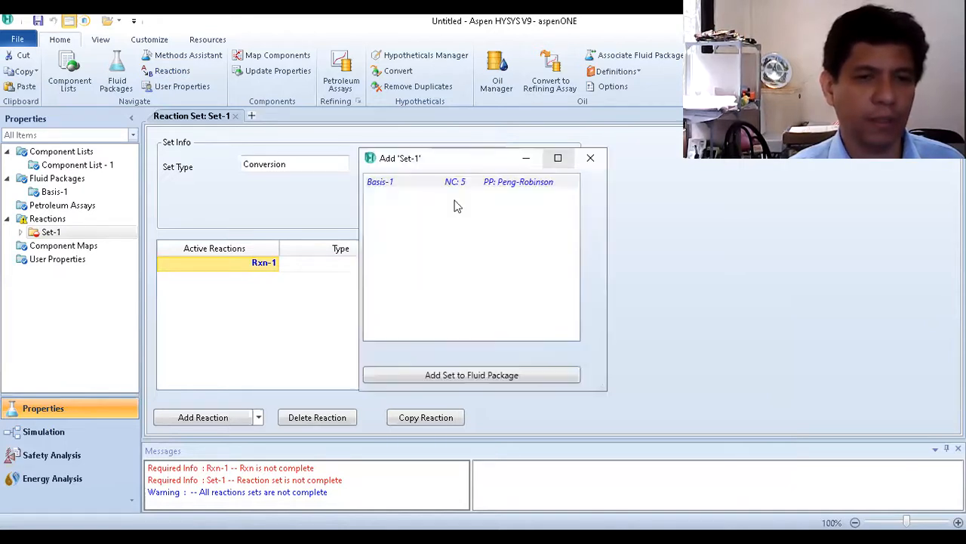
pyautogui.click(486, 375)
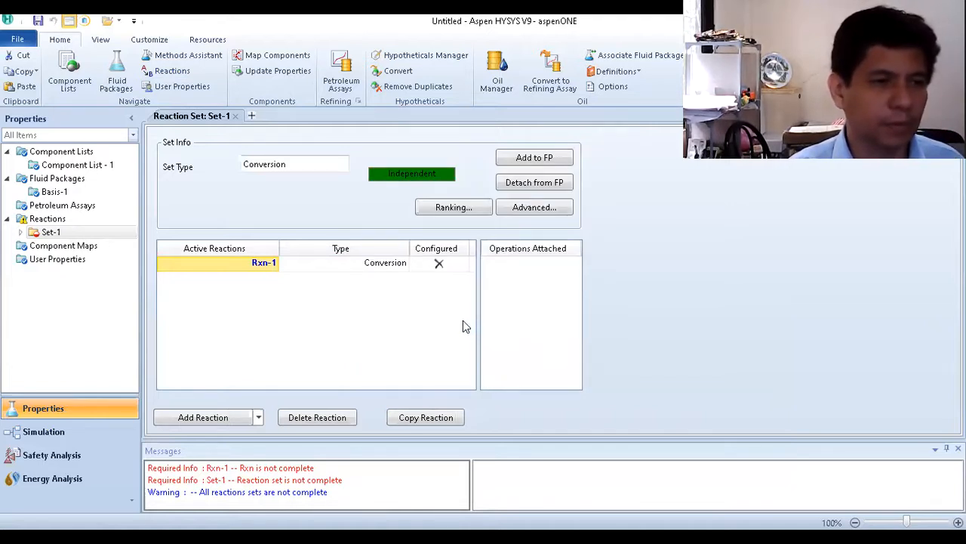
# Reopen reaction set Set-1 from the reactions overview and try again to add it to fluid package Basis-1.
pyautogui.click(48, 219)
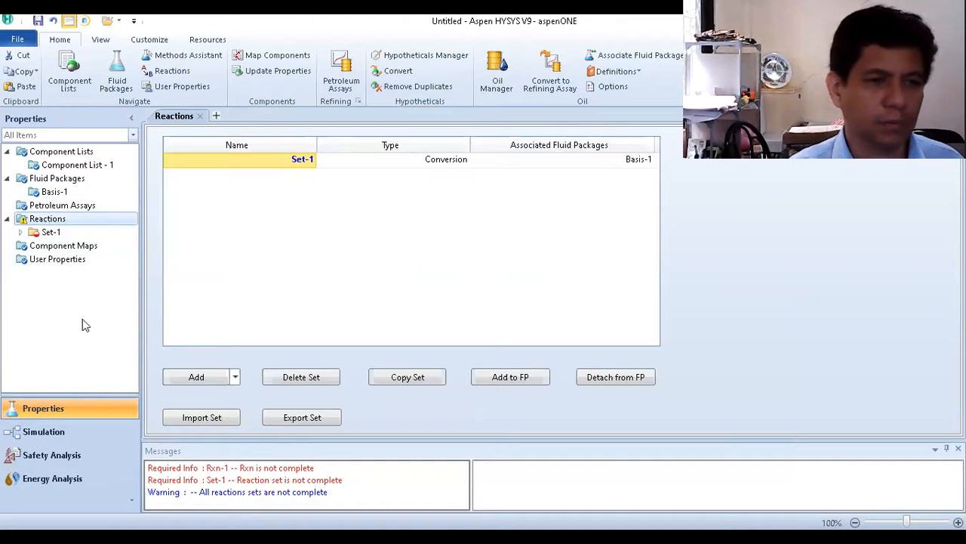
pyautogui.doubleClick(47, 233)
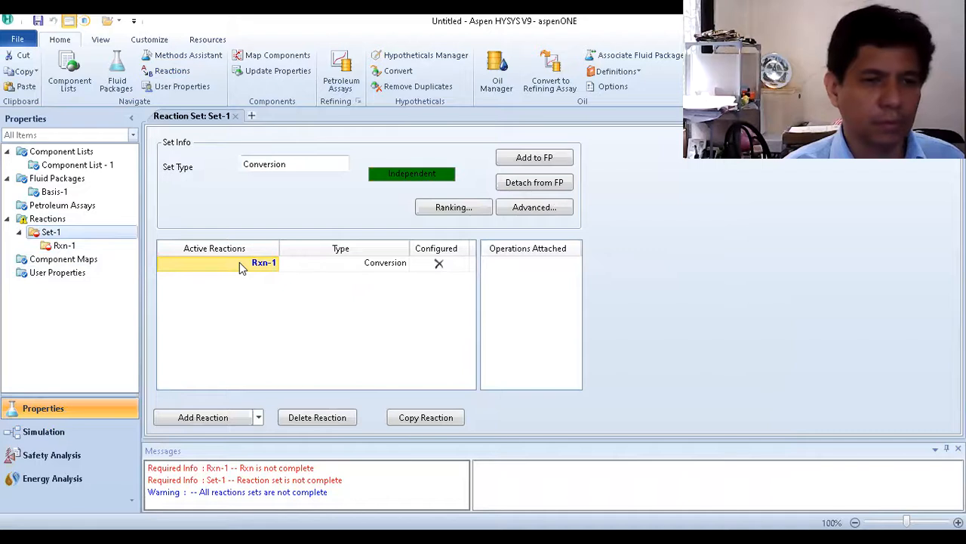
pyautogui.click(539, 158)
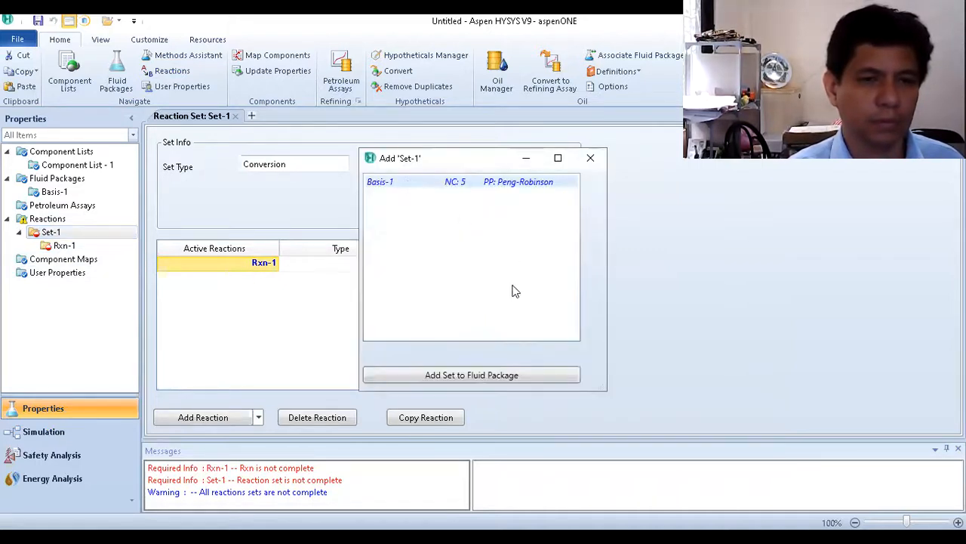
pyautogui.click(474, 375)
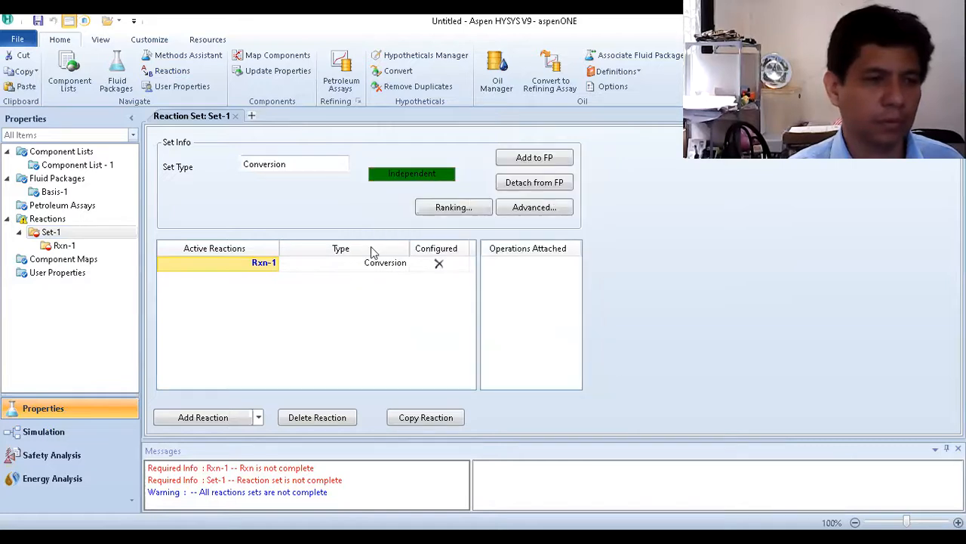
# Delete the conversion reaction Rxn-1 and its reaction set Set-1 from the case.
pyautogui.click(50, 221)
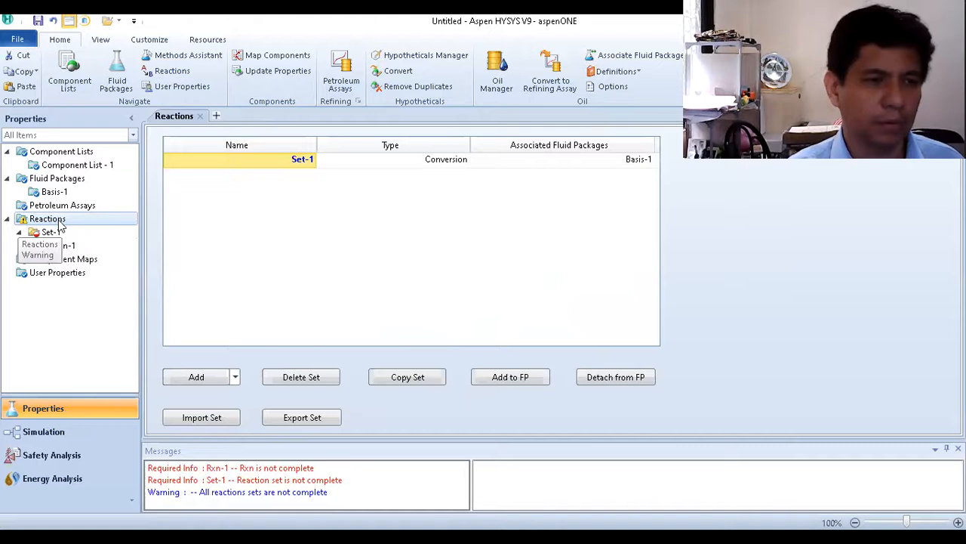
pyautogui.rightClick(54, 247)
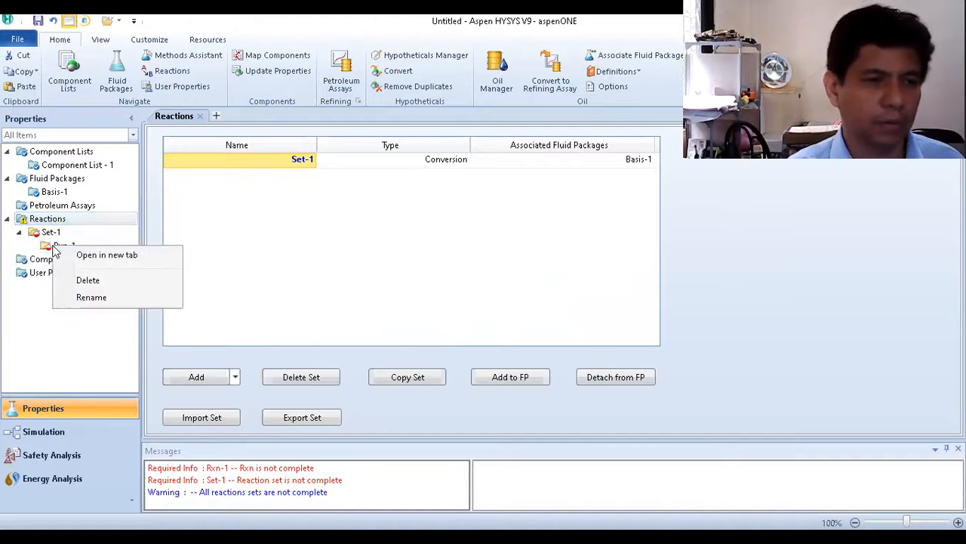
pyautogui.click(83, 281)
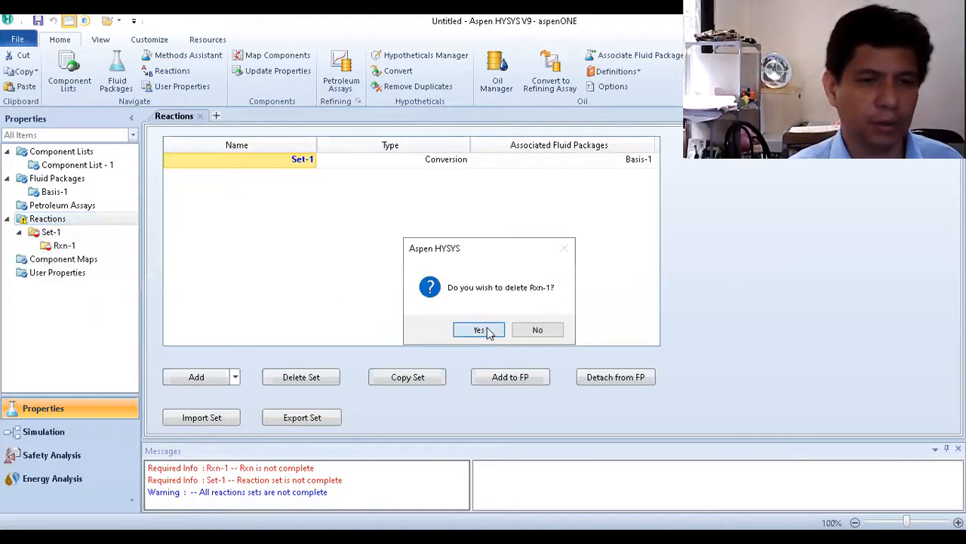
pyautogui.click(483, 331)
pyautogui.rightClick(50, 233)
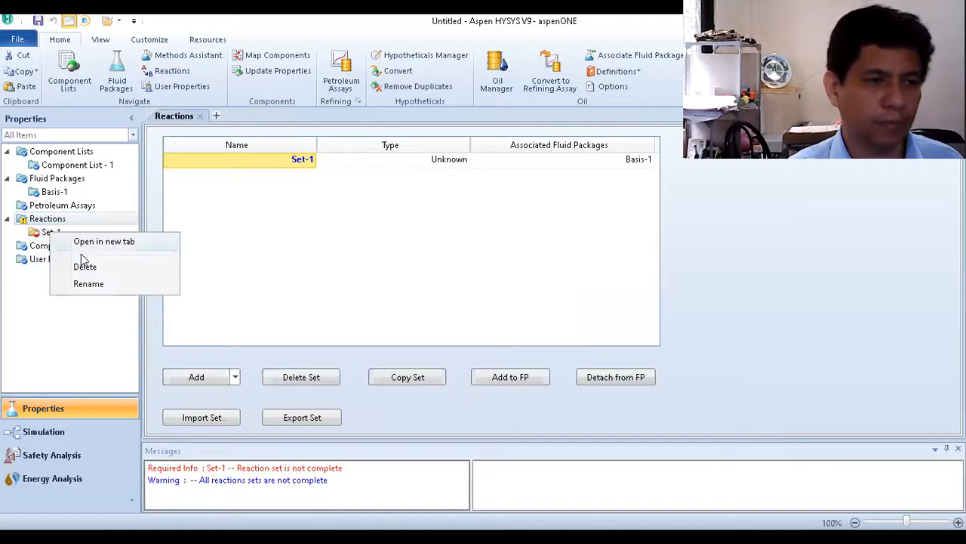
pyautogui.click(81, 265)
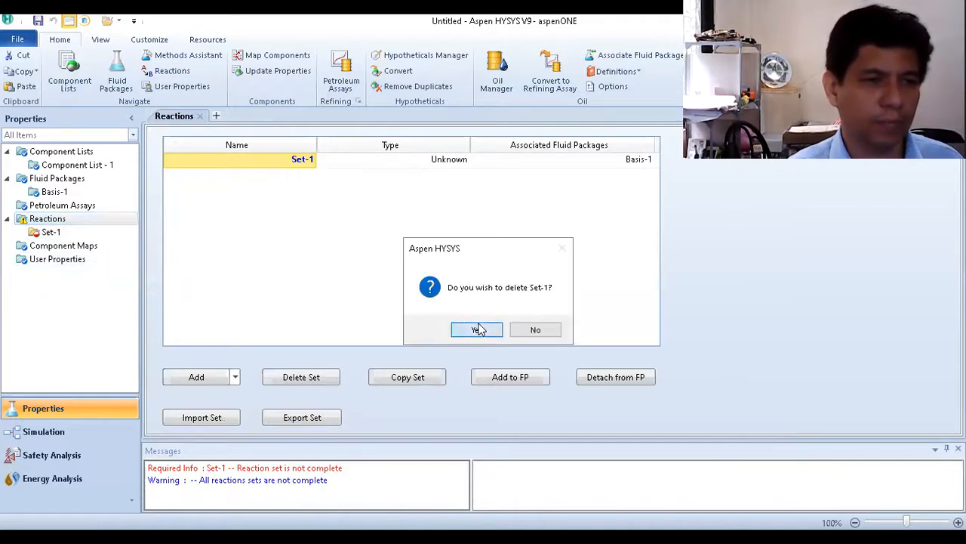
pyautogui.click(478, 330)
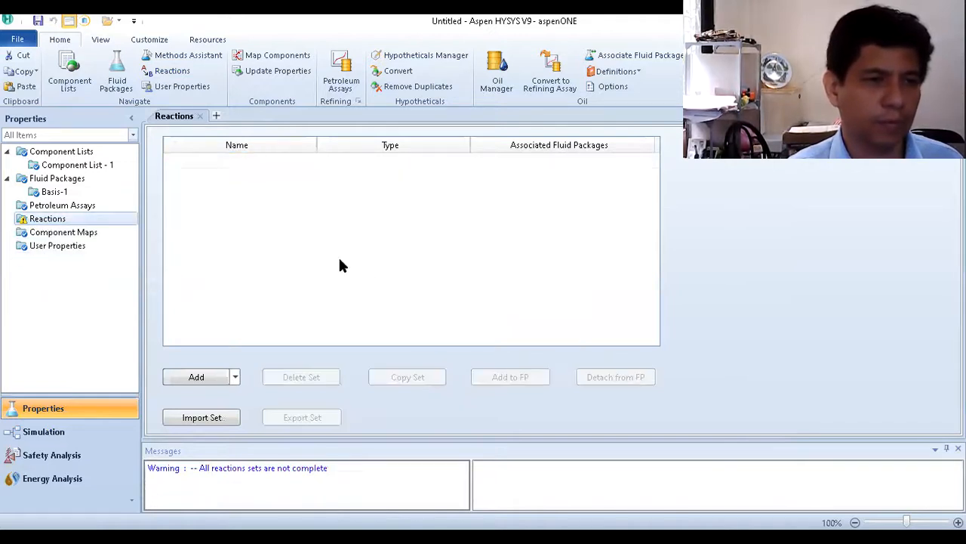
# Create a new reaction set and add a HYSYS Conversion reaction to it.
pyautogui.rightClick(65, 221)
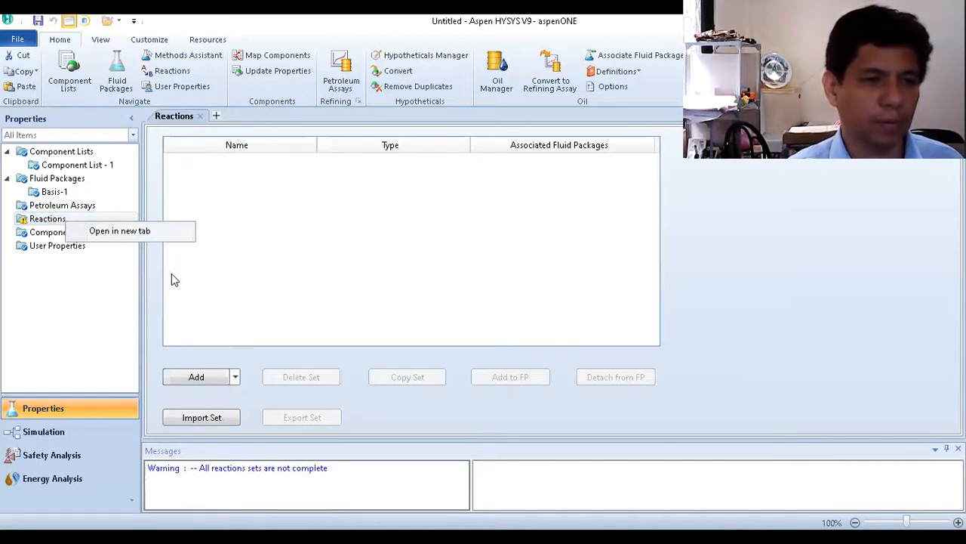
pyautogui.click(198, 377)
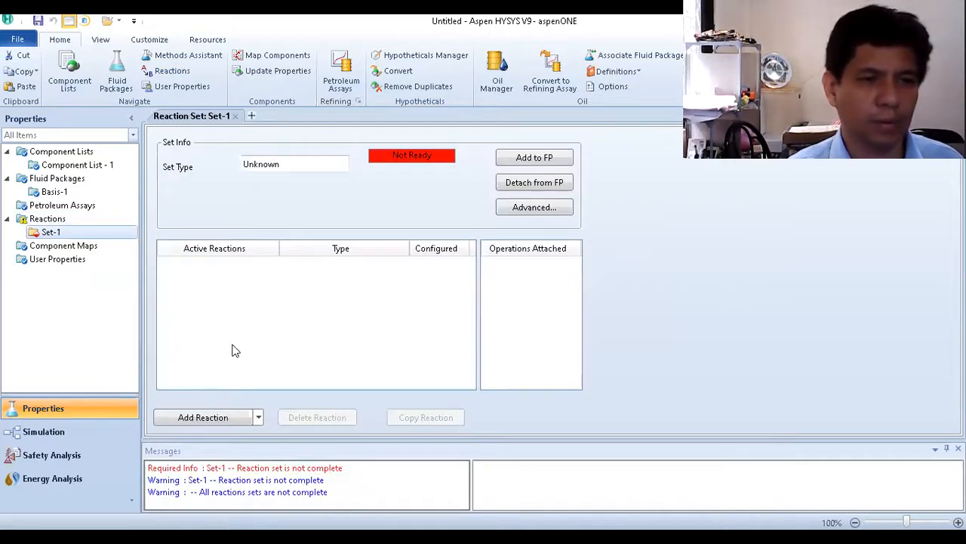
pyautogui.click(205, 420)
pyautogui.click(438, 259)
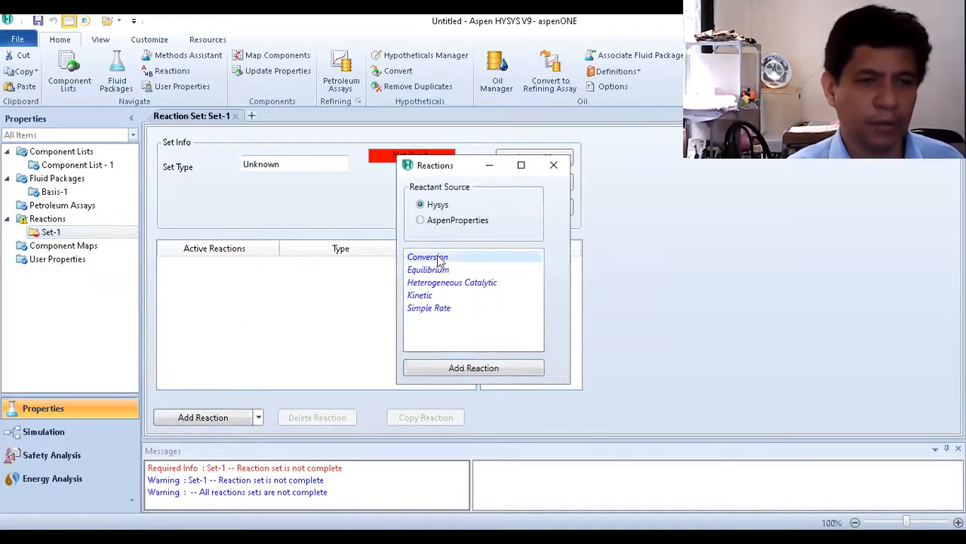
pyautogui.click(481, 369)
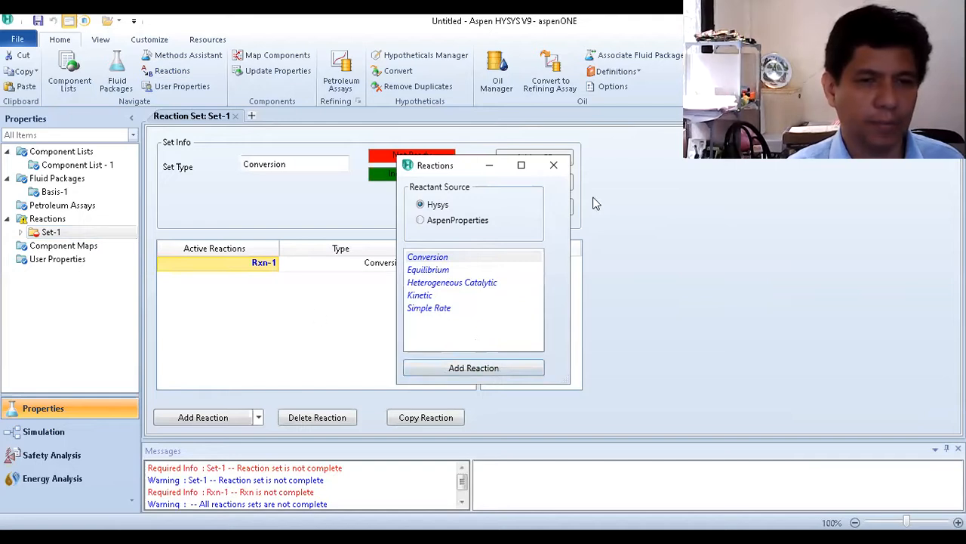
pyautogui.click(555, 167)
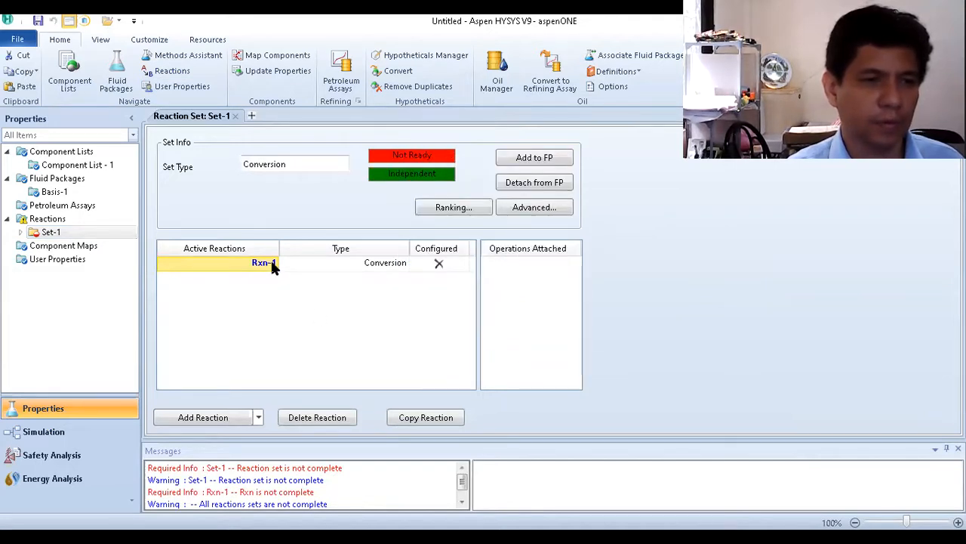
# Add Methane, Oxygen, CO2 and H2O as components in the stoichiometry of conversion reaction Rxn-1.
pyautogui.doubleClick(272, 263)
pyautogui.click(143, 192)
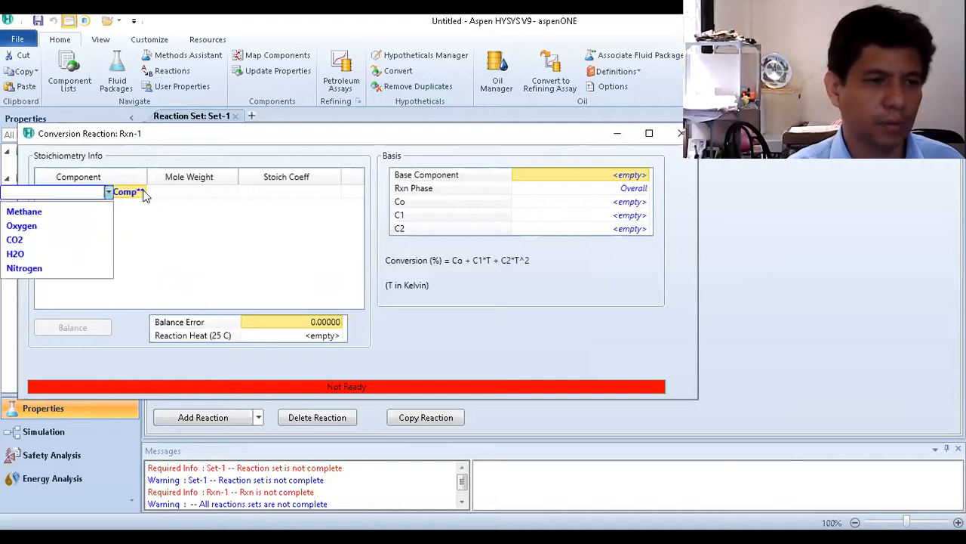
pyautogui.click(96, 214)
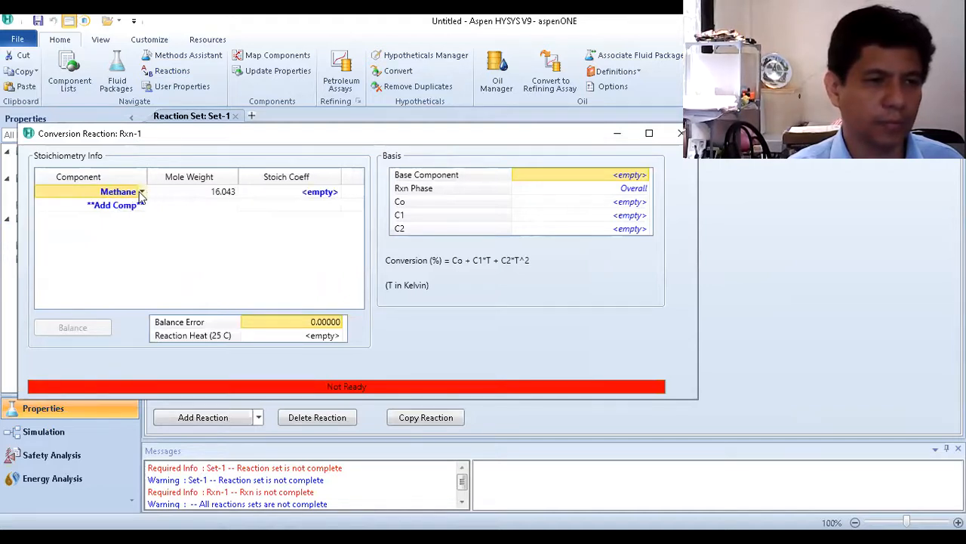
pyautogui.click(141, 205)
pyautogui.click(76, 224)
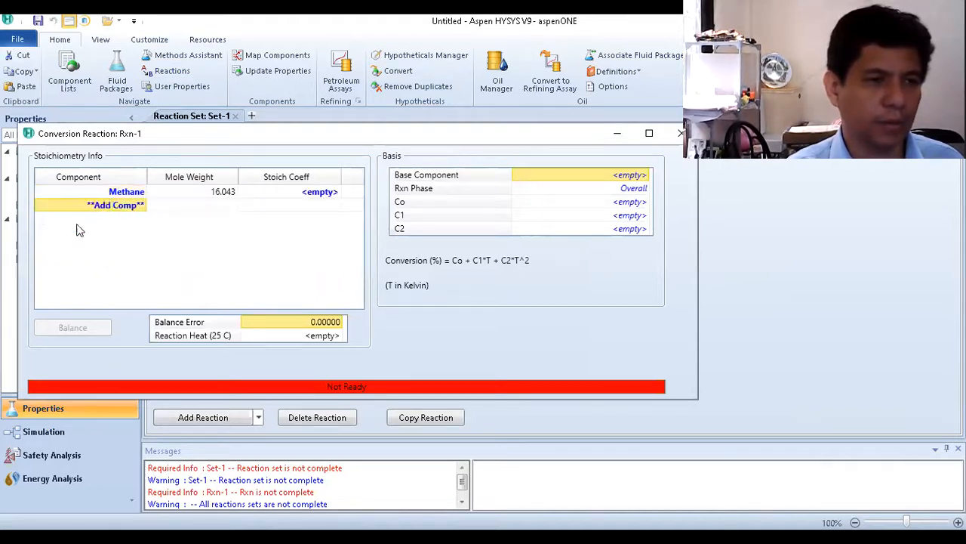
pyautogui.click(142, 220)
pyautogui.click(72, 239)
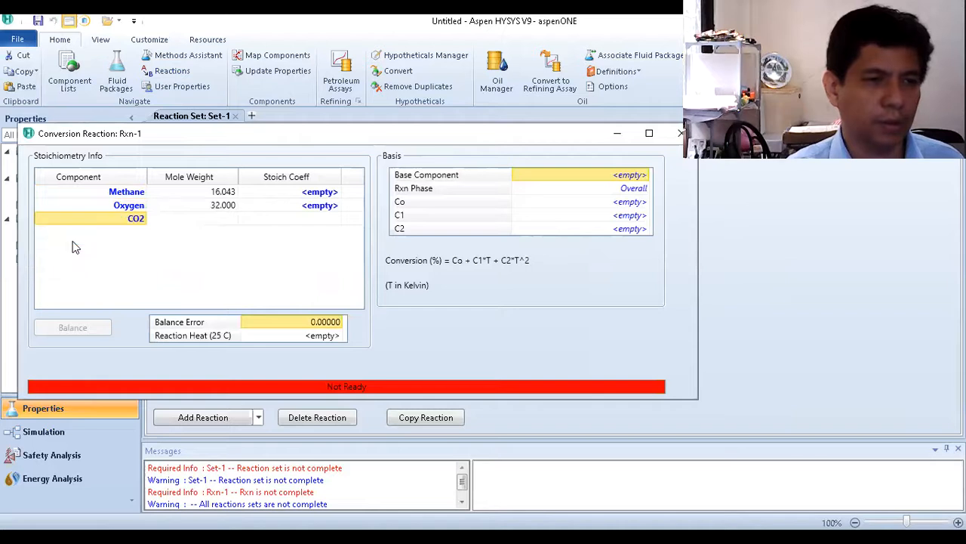
pyautogui.click(145, 233)
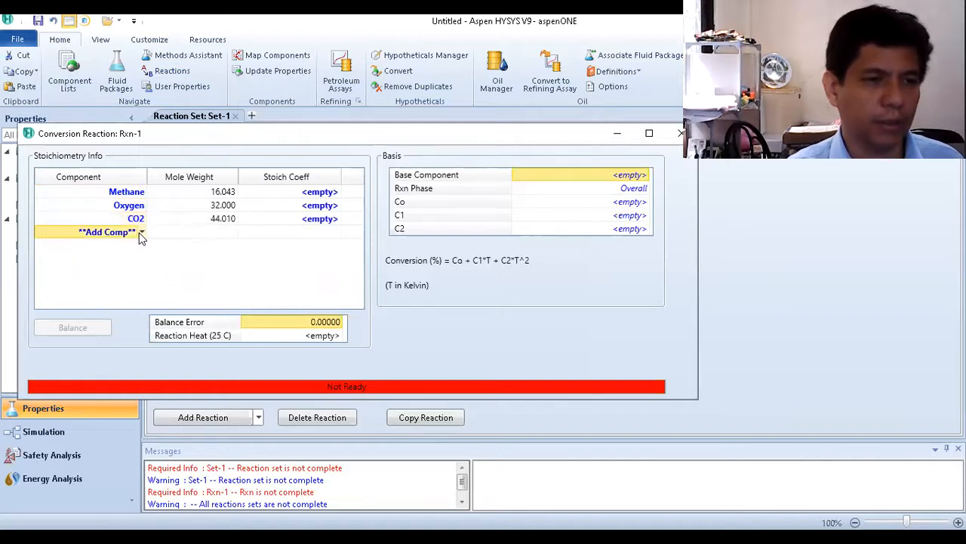
pyautogui.click(143, 234)
pyautogui.click(78, 248)
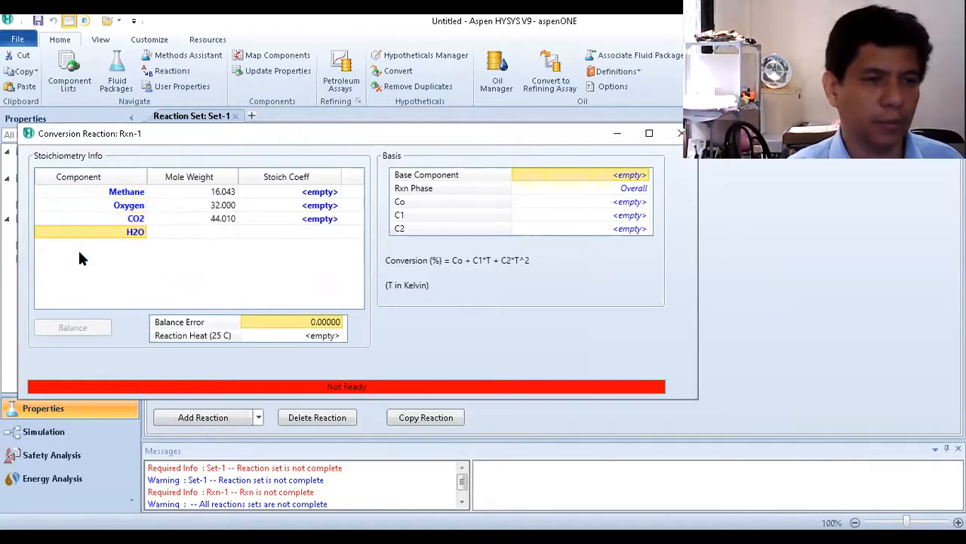
# Set the stoichiometric coefficients to -1 for Methane, -2 for Oxygen, 1 for CO2 and 2 for H2O.
pyautogui.click(319, 194)
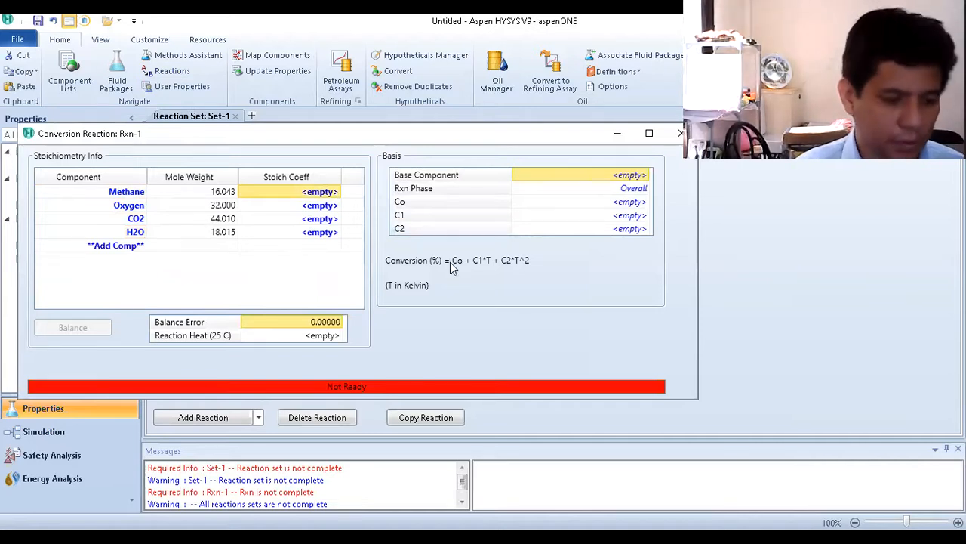
pyautogui.write('-1')
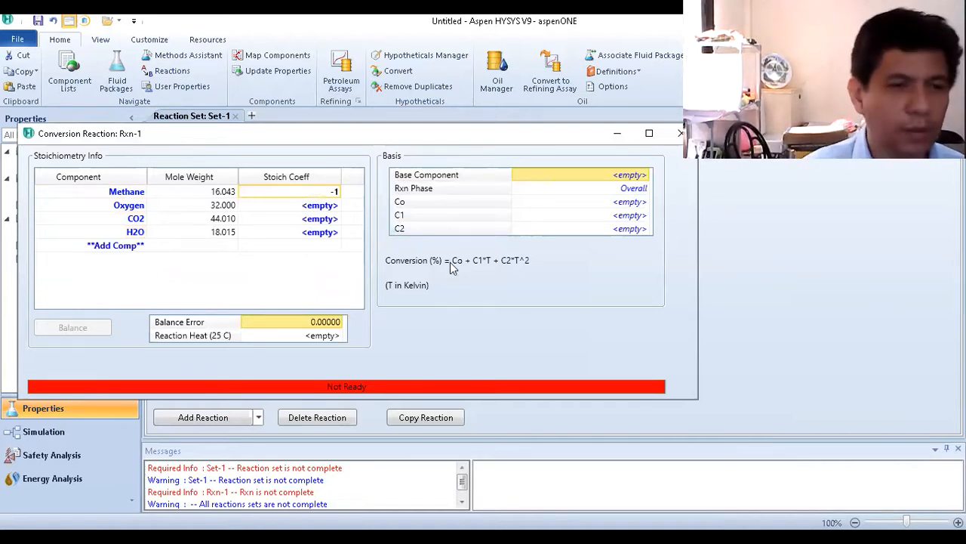
pyautogui.click(308, 208)
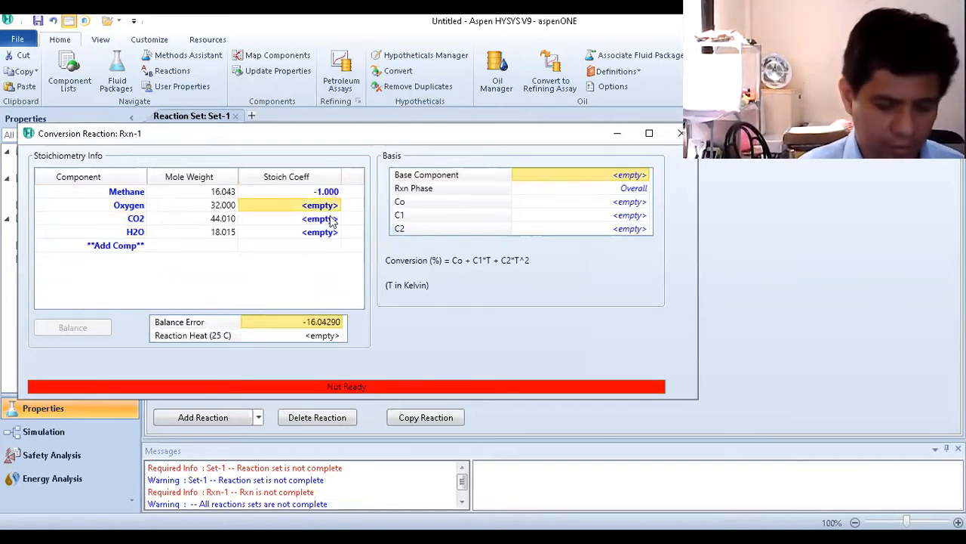
pyautogui.write('-2')
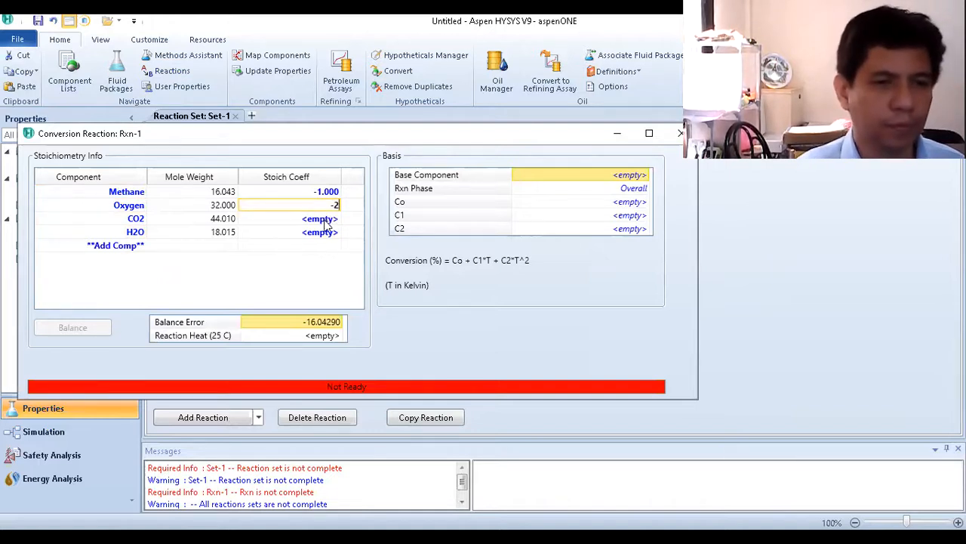
pyautogui.click(329, 219)
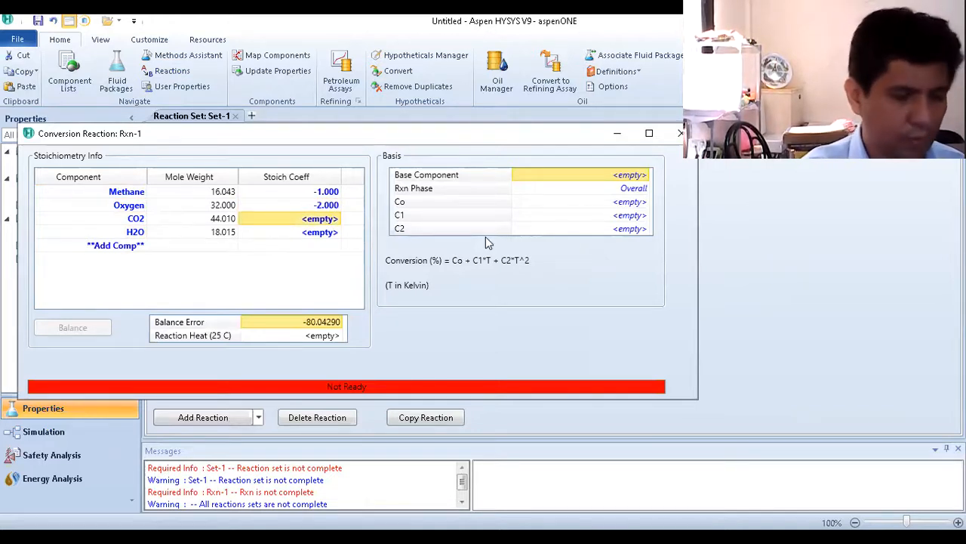
pyautogui.write('1')
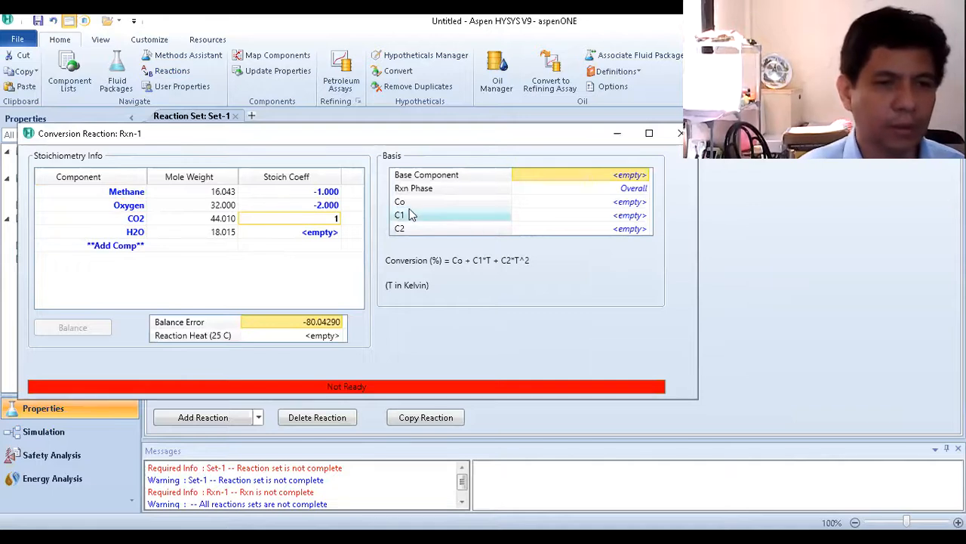
pyautogui.click(321, 233)
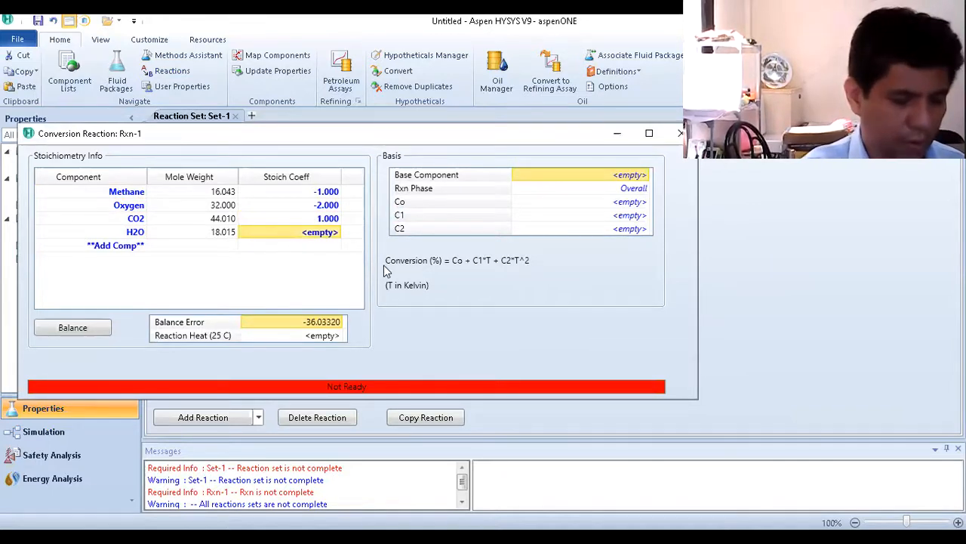
pyautogui.write('2')
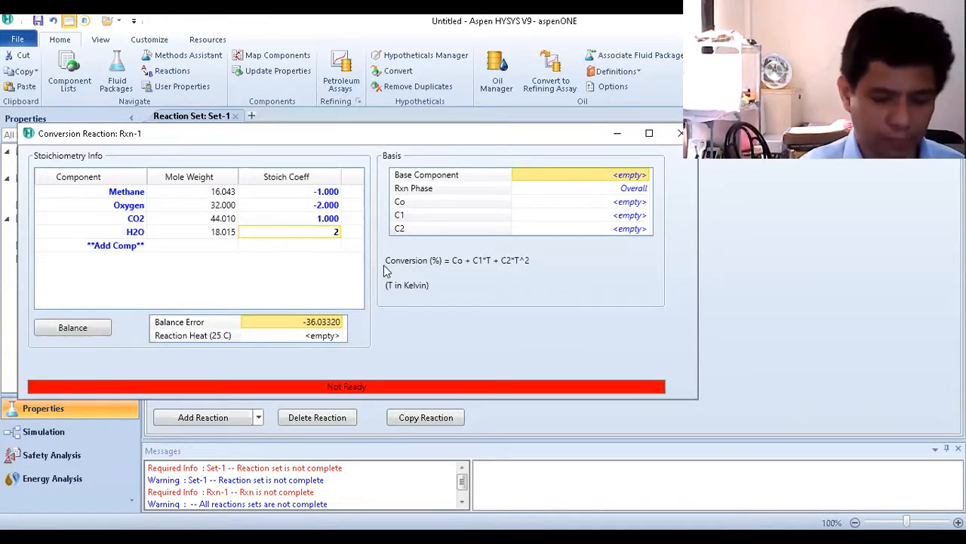
pyautogui.press('Return')
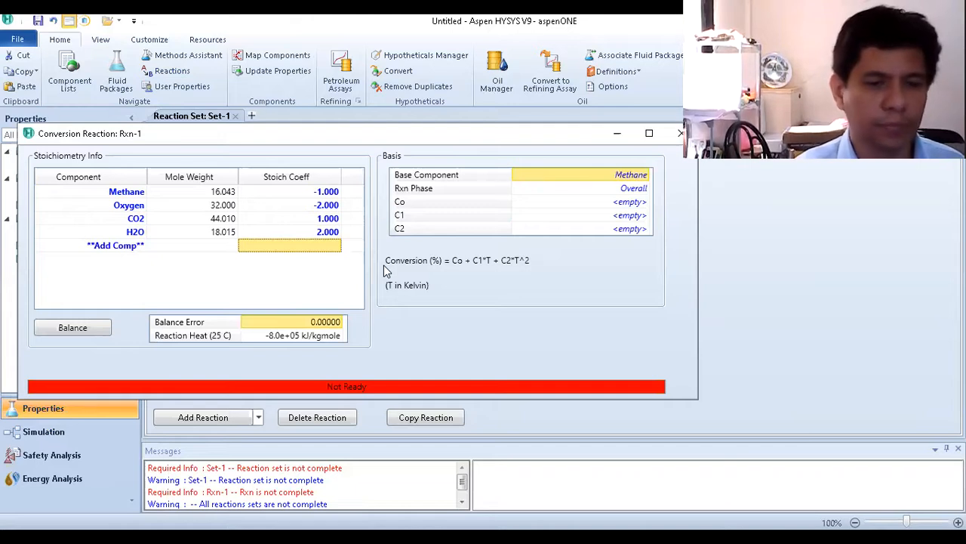
# Set the reaction's conversion coefficient Co to 100 and close the Rxn-1 reaction window.
pyautogui.click(647, 204)
pyautogui.write('100')
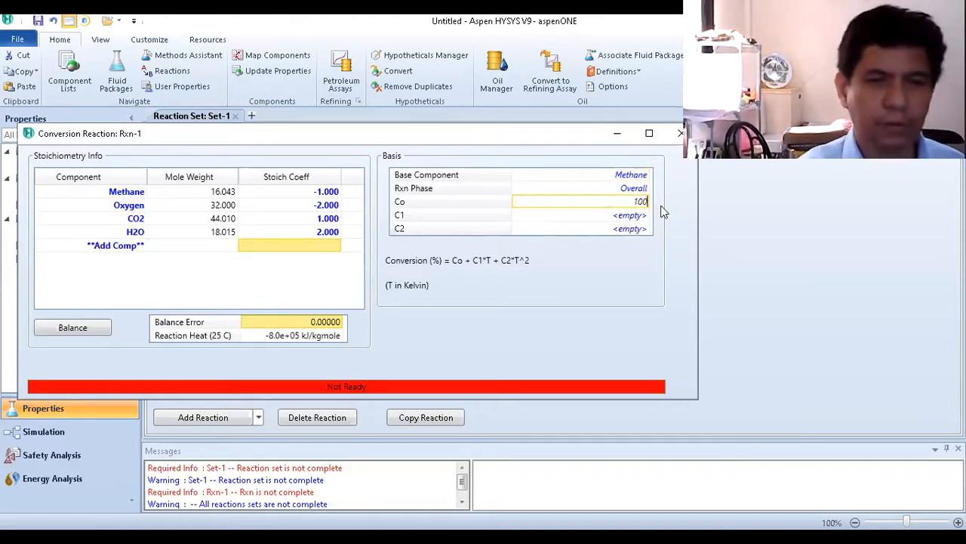
pyautogui.press('Return')
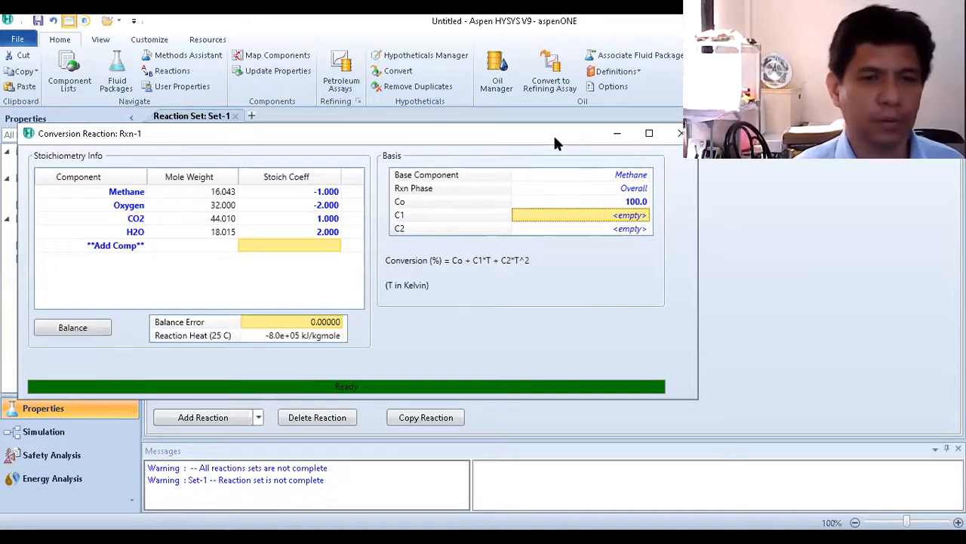
pyautogui.moveTo(553, 134); pyautogui.dragTo(510, 154)
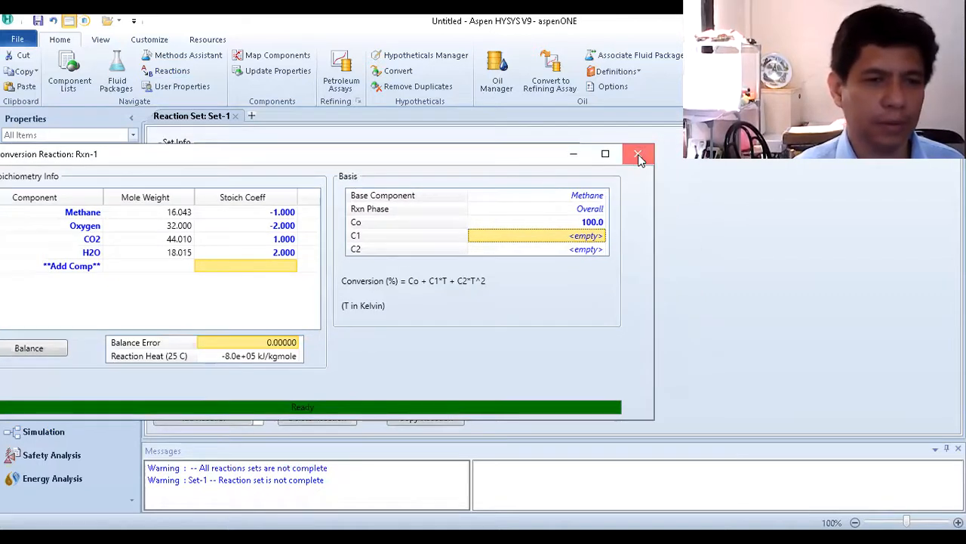
pyautogui.click(638, 154)
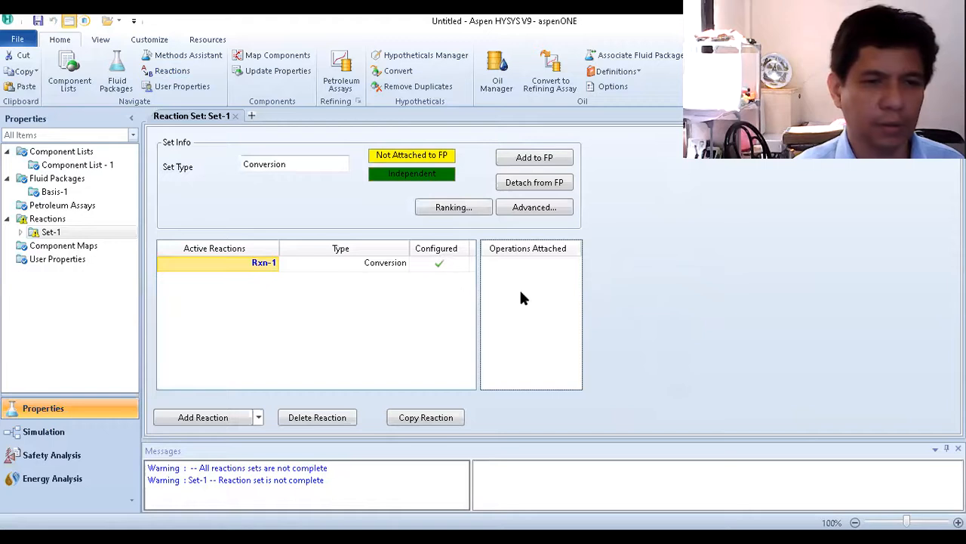
# Attach reaction set Set-1 to the Basis-1 Peng-Robinson fluid package.
pyautogui.click(259, 270)
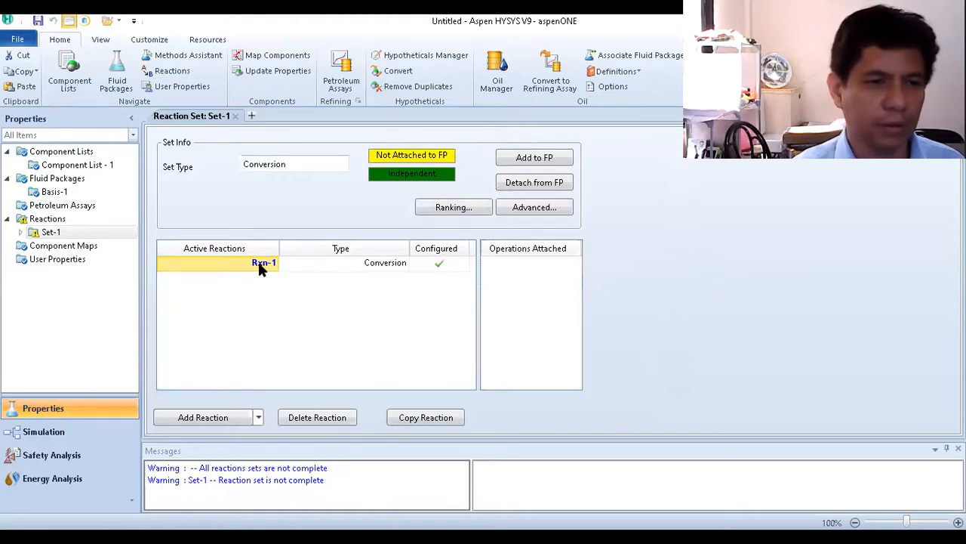
pyautogui.click(549, 158)
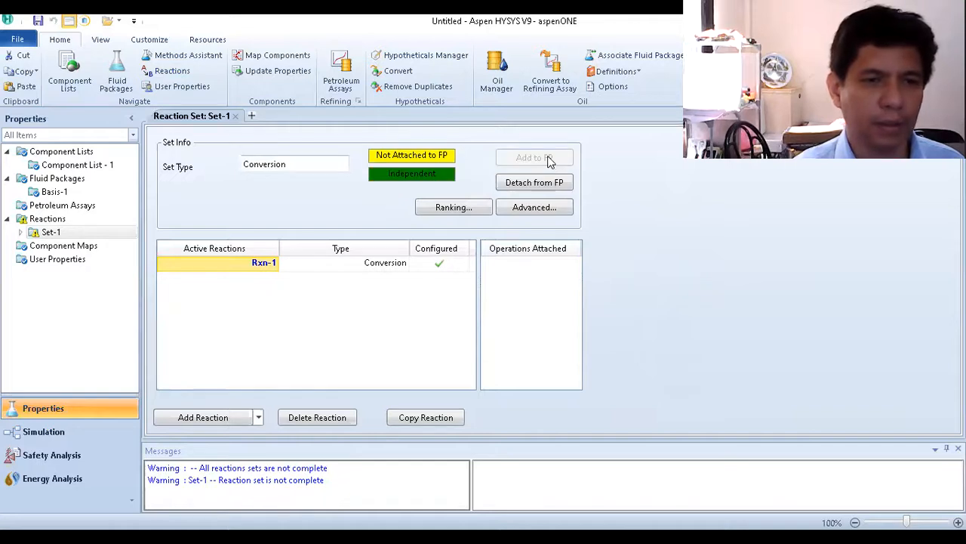
pyautogui.click(399, 184)
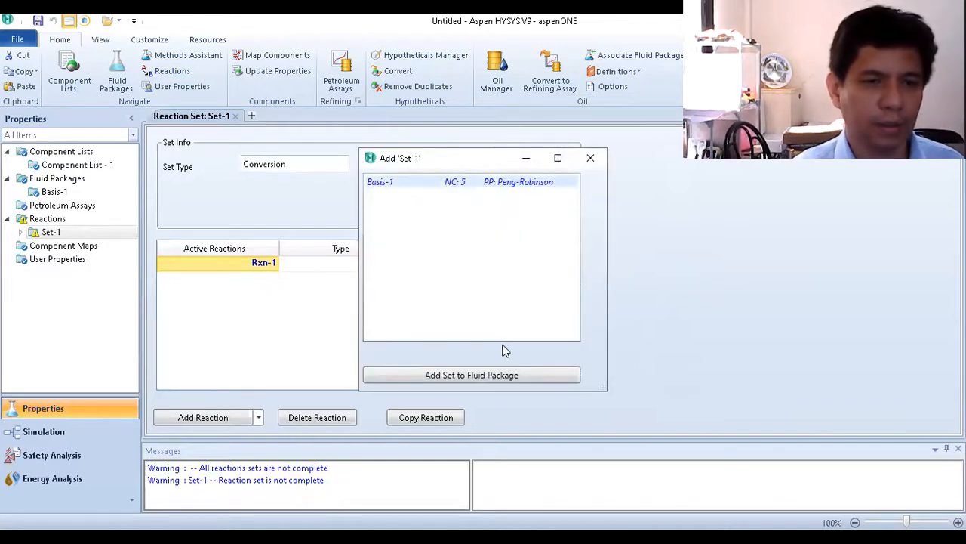
pyautogui.click(474, 375)
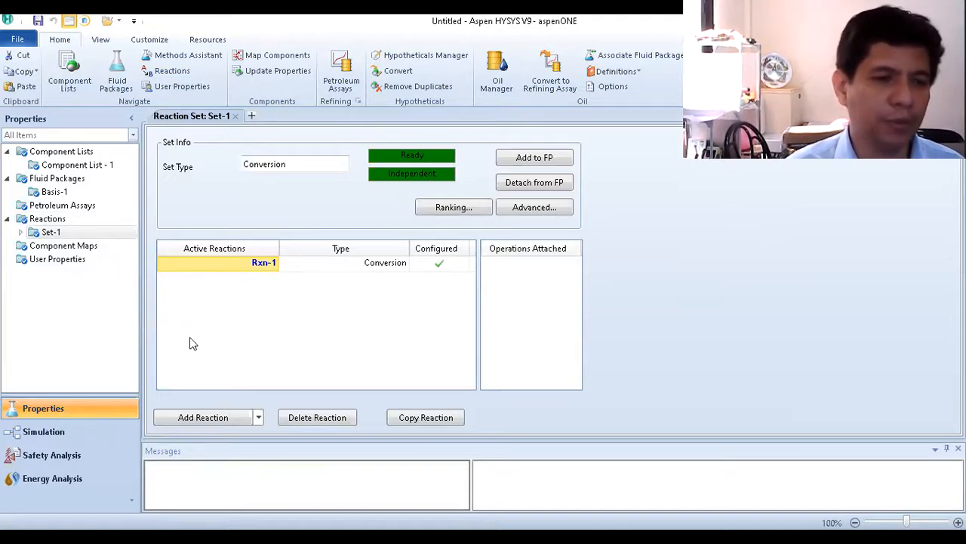
# Enter the simulation environment and place a material stream in the upper-left area of the flowsheet.
pyautogui.click(47, 431)
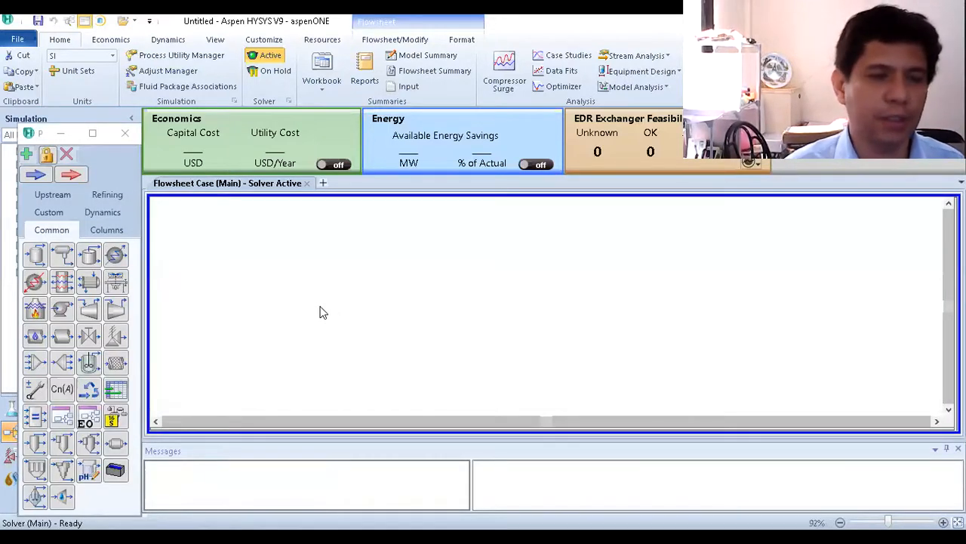
pyautogui.click(33, 178)
pyautogui.click(283, 237)
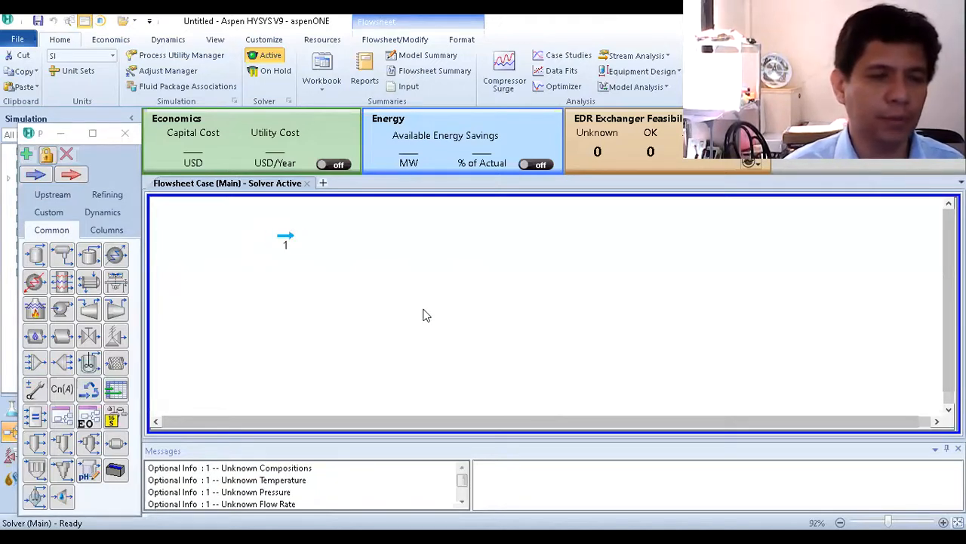
# Define the composition of material stream 1 as pure methane with a mole fraction of 1.
pyautogui.doubleClick(285, 239)
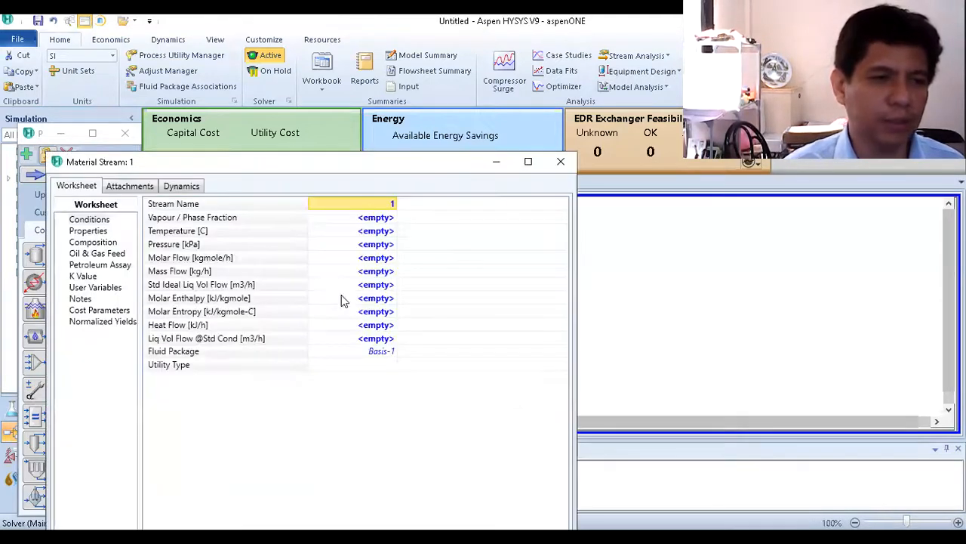
pyautogui.click(112, 245)
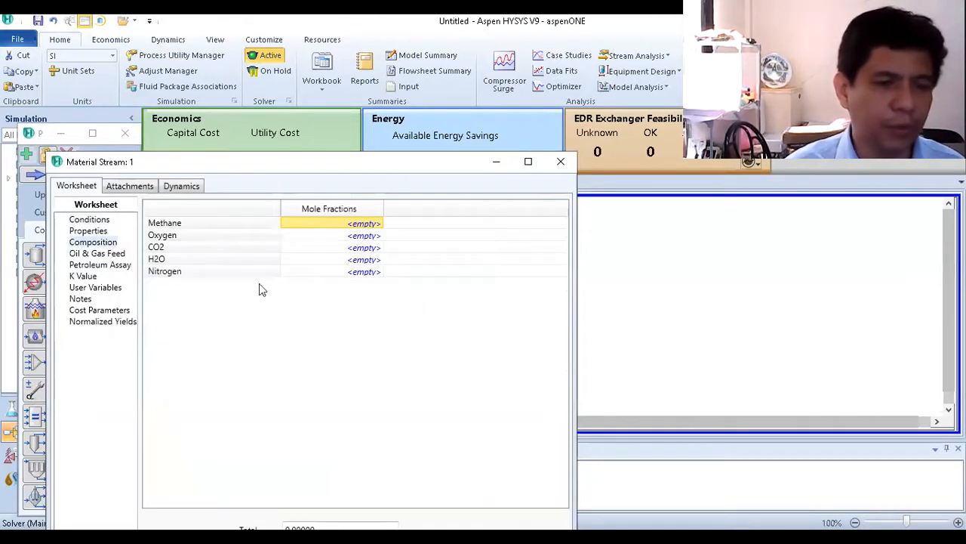
pyautogui.click(354, 236)
pyautogui.click(361, 228)
pyautogui.write('1')
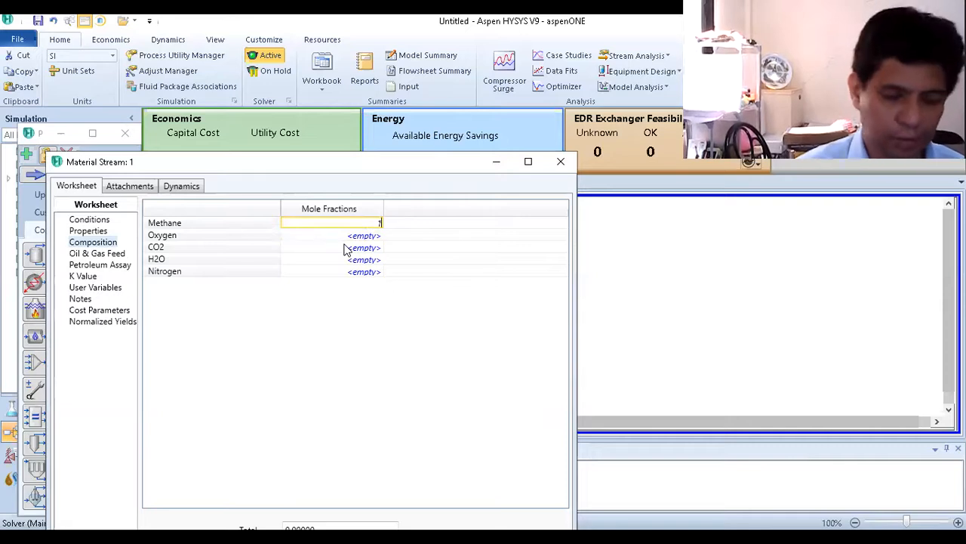
pyautogui.press('Return')
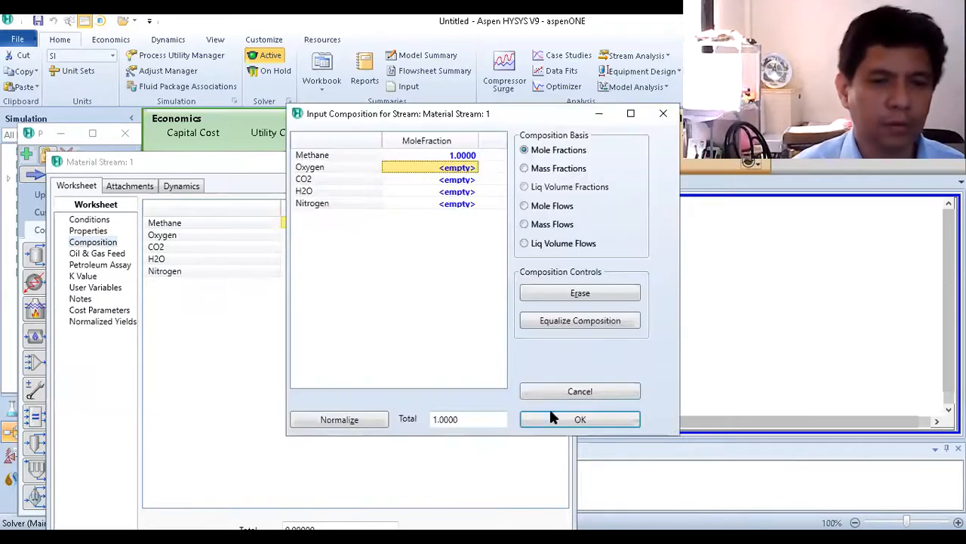
pyautogui.click(559, 420)
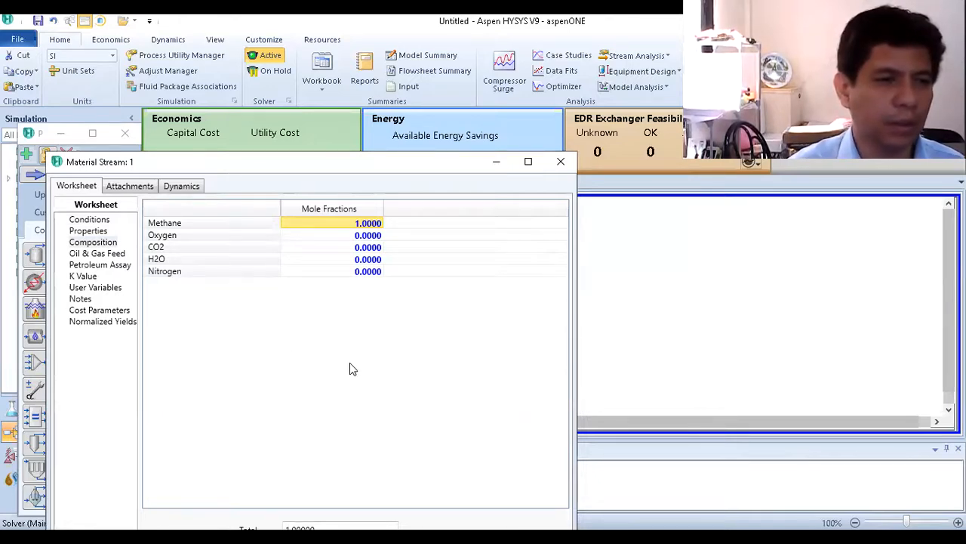
# Set material stream 1's temperature to 25 °C and its pressure to 515 kPa.
pyautogui.click(93, 219)
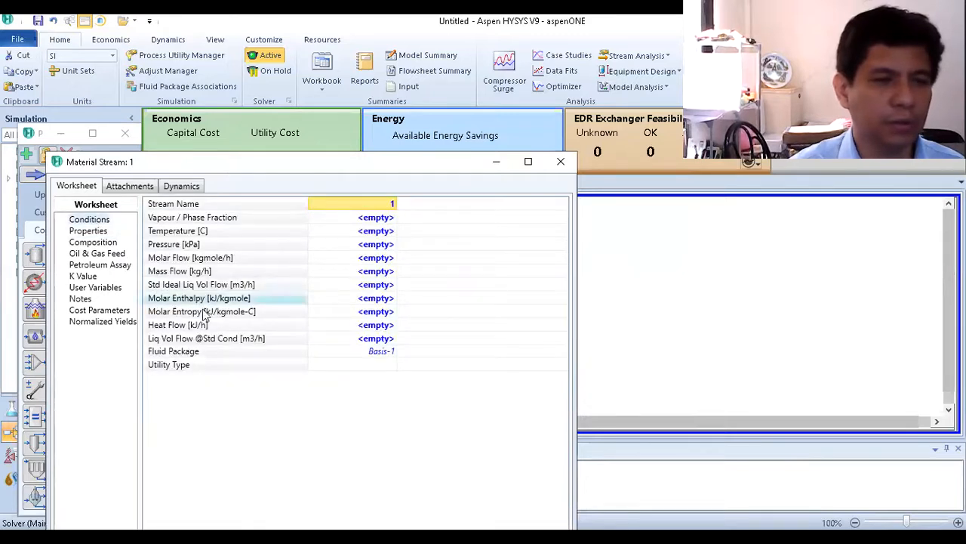
pyautogui.click(378, 234)
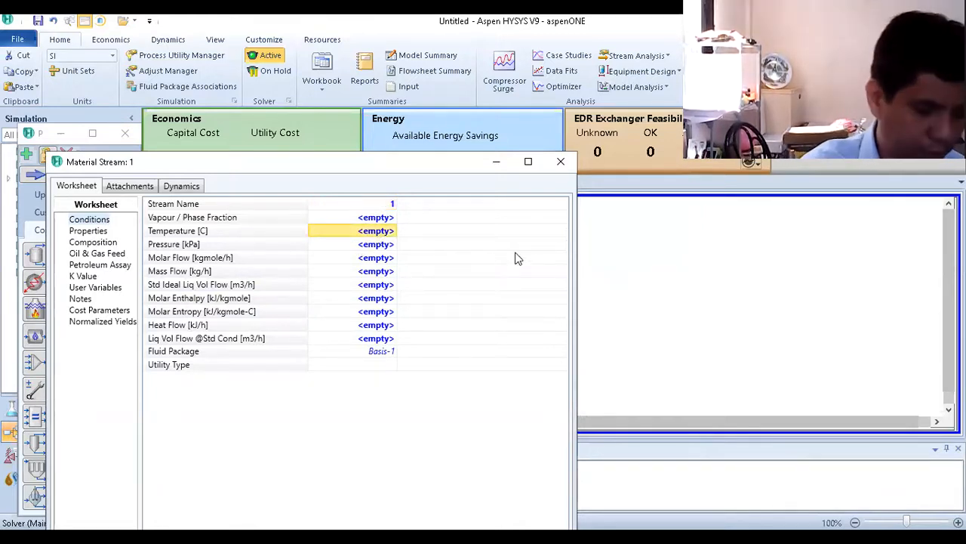
pyautogui.write('25')
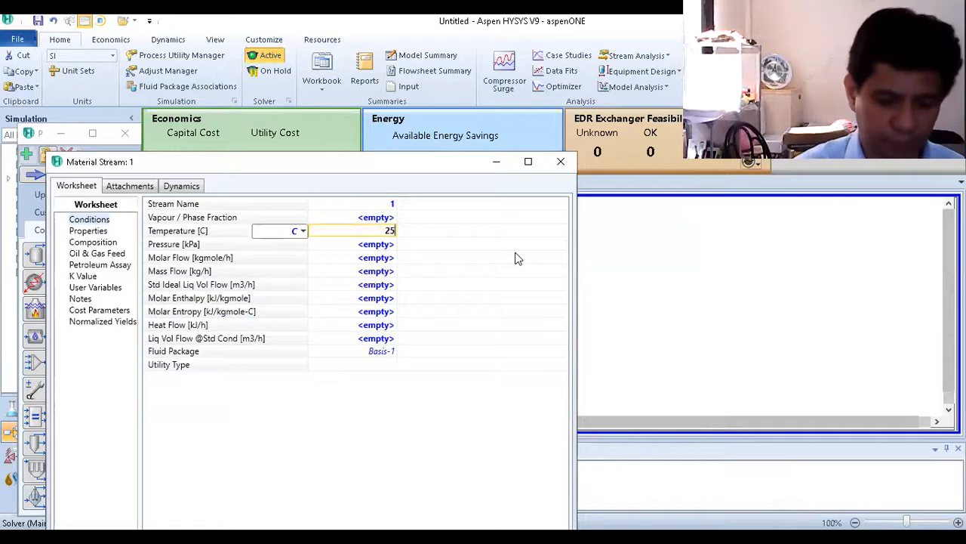
pyautogui.press('Return')
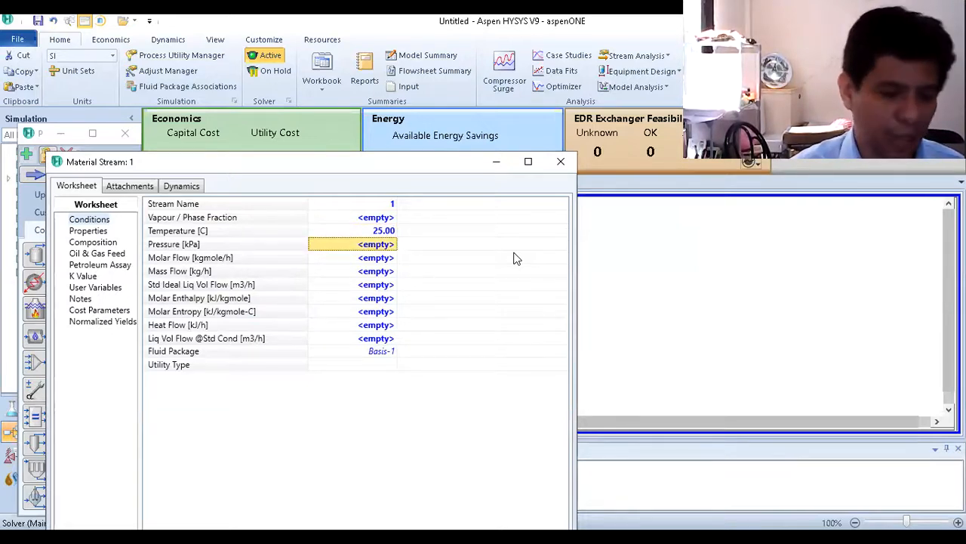
pyautogui.write('515')
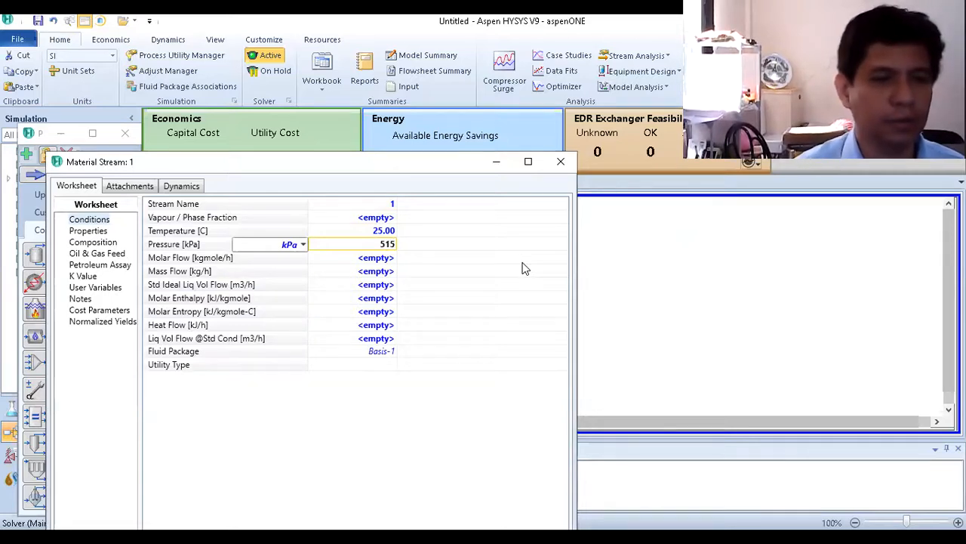
pyautogui.press('Return')
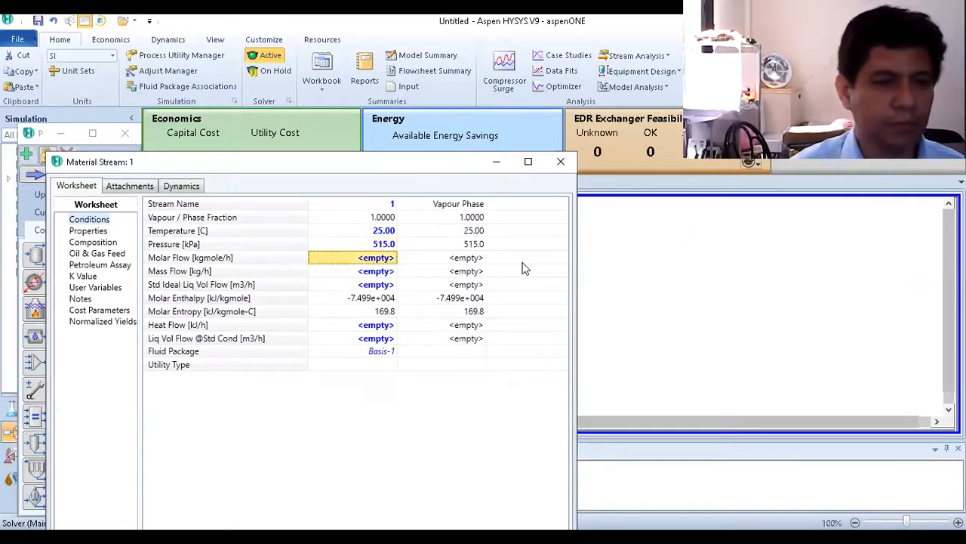
# Set material stream 1's mass flow to 0.472 kg/h and close the stream window.
pyautogui.click(384, 271)
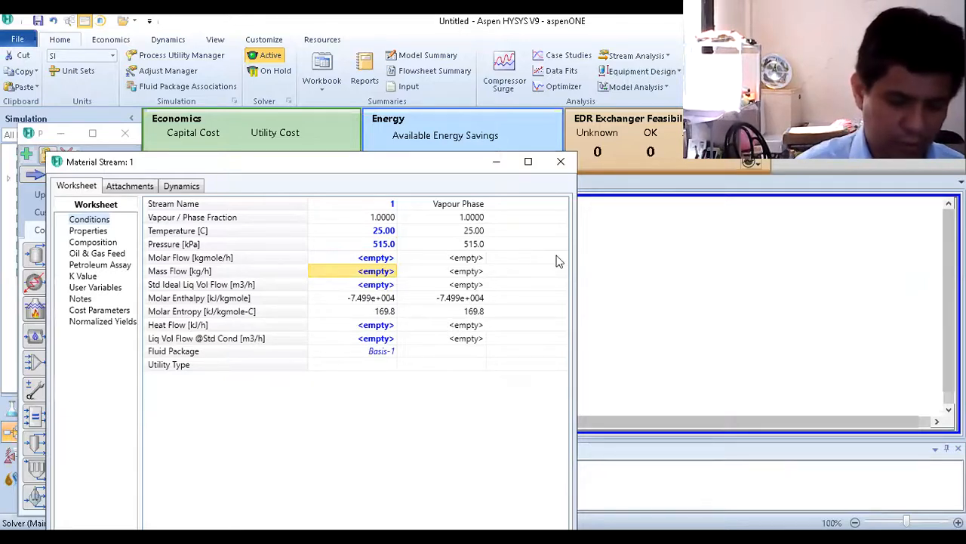
pyautogui.write('0.472')
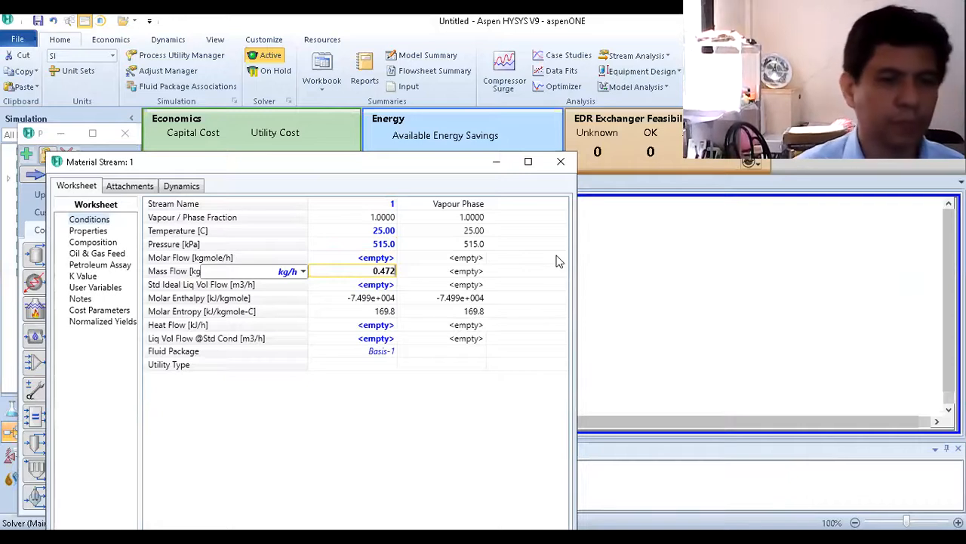
pyautogui.press('Return')
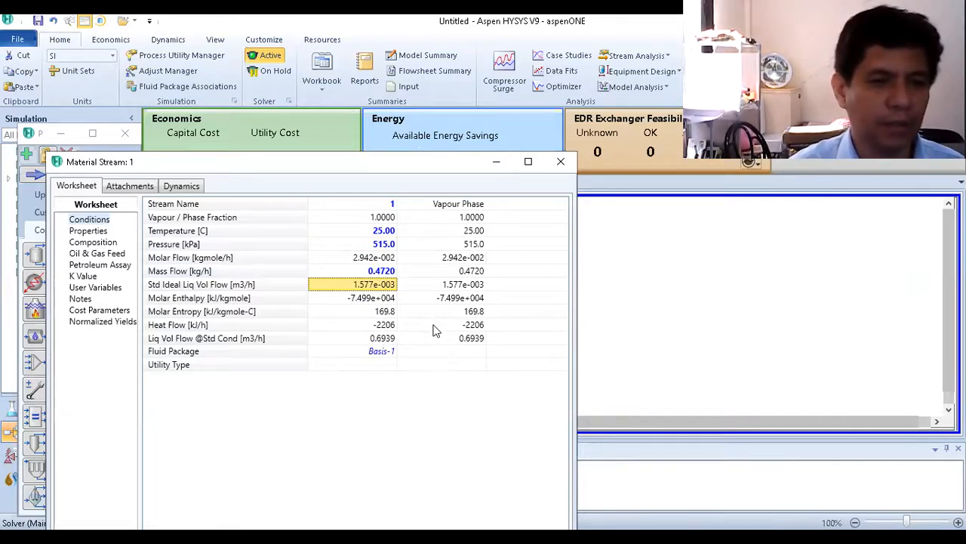
pyautogui.moveTo(386, 262)
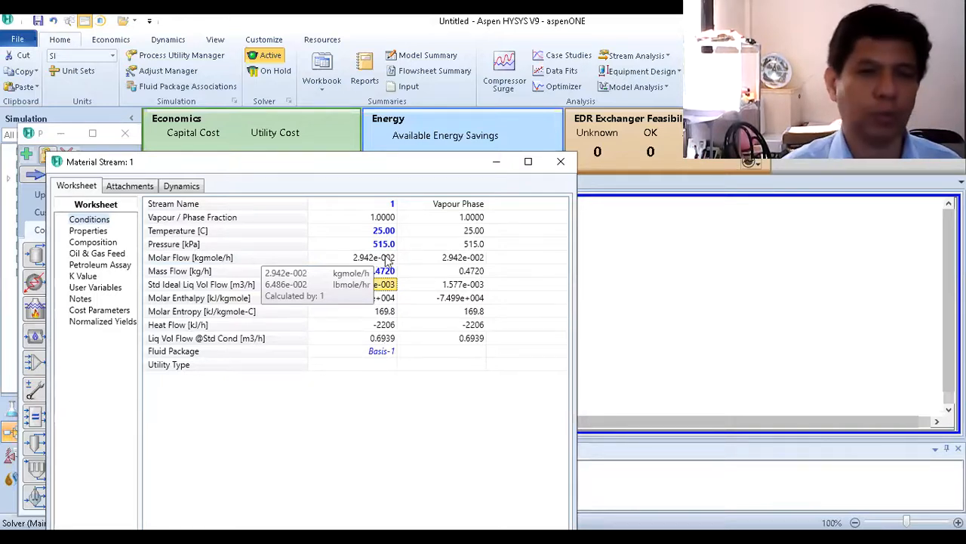
pyautogui.click(561, 163)
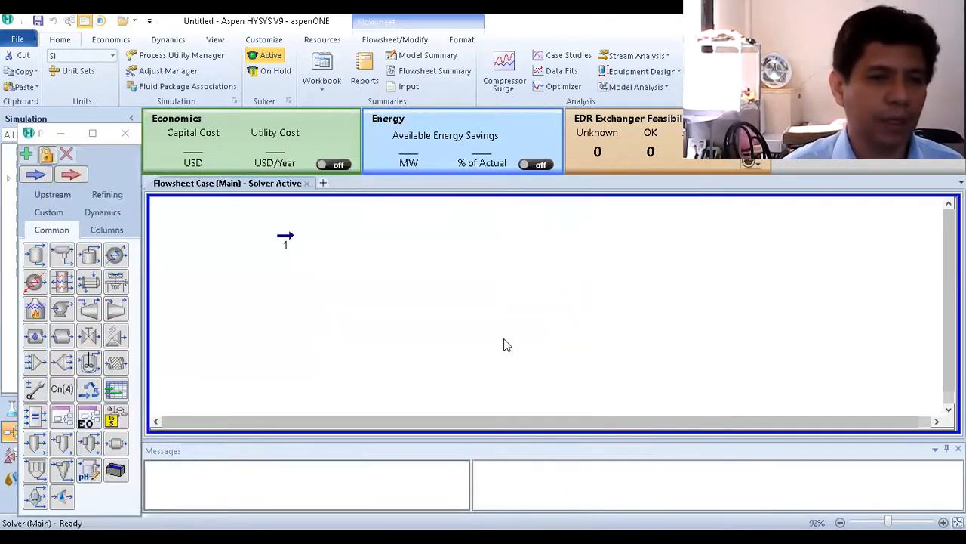
# Place a second material stream directly below stream 1 on the flowsheet and open its specification window.
pyautogui.click(34, 180)
pyautogui.click(272, 293)
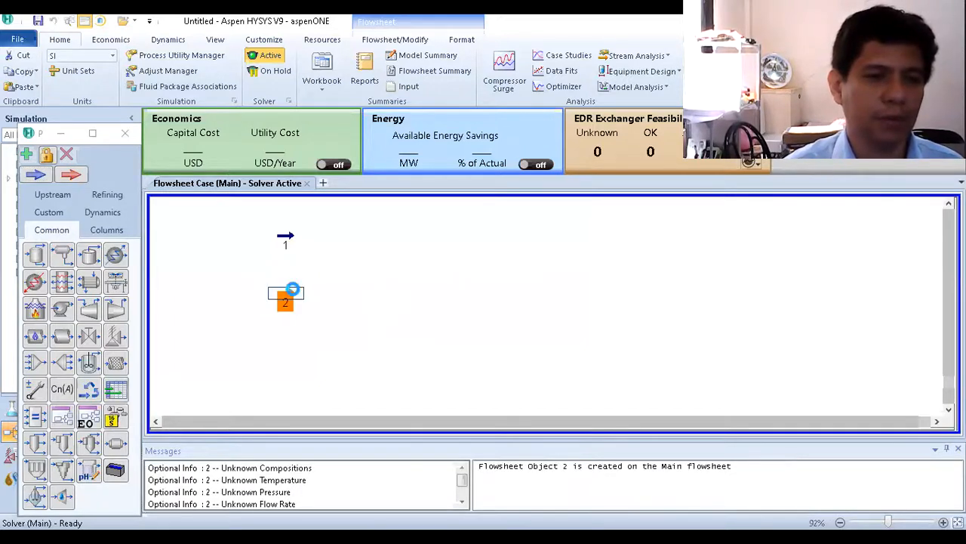
pyautogui.doubleClick(295, 294)
# Define the composition of material stream 2 with mole fractions of 0.2 oxygen and 0.8 nitrogen.
pyautogui.click(121, 270)
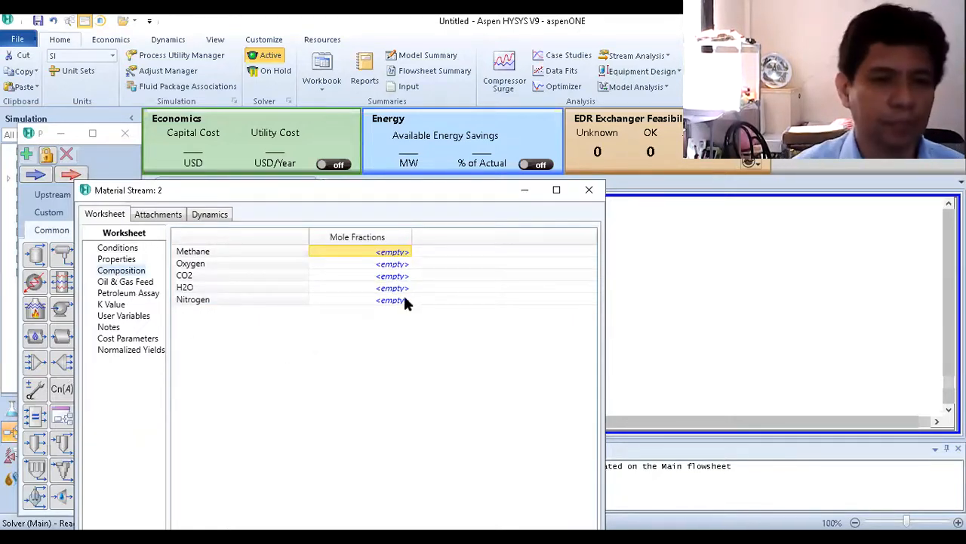
pyautogui.click(394, 263)
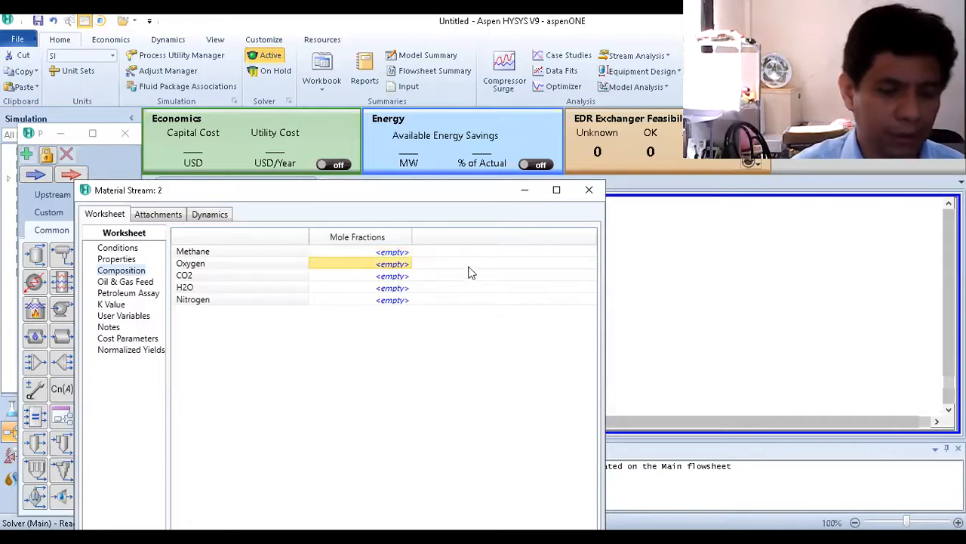
pyautogui.write('0.2')
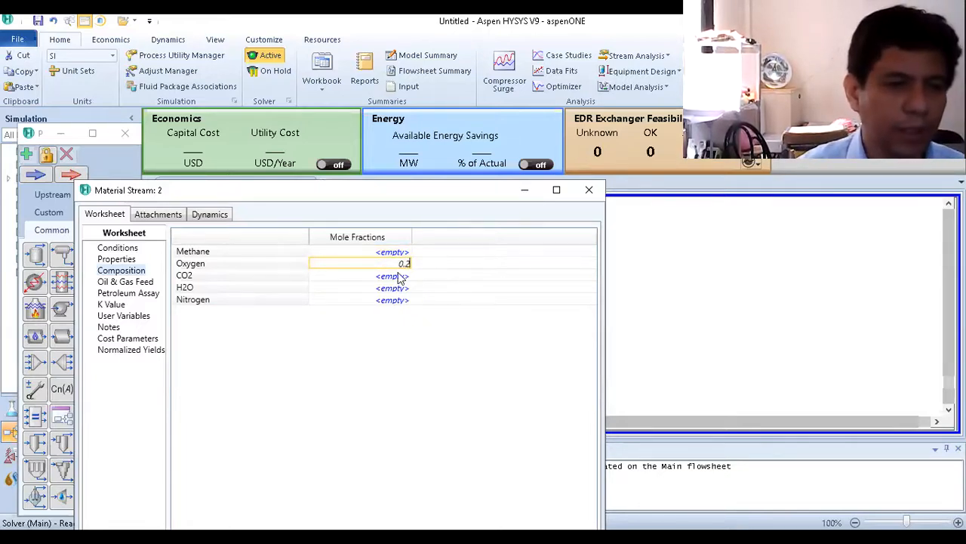
pyautogui.click(395, 300)
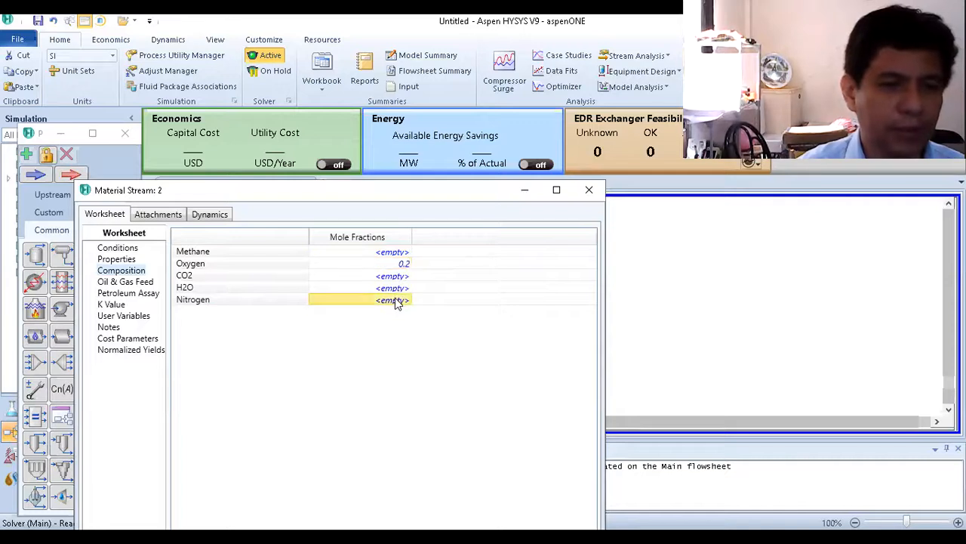
pyautogui.click(451, 204)
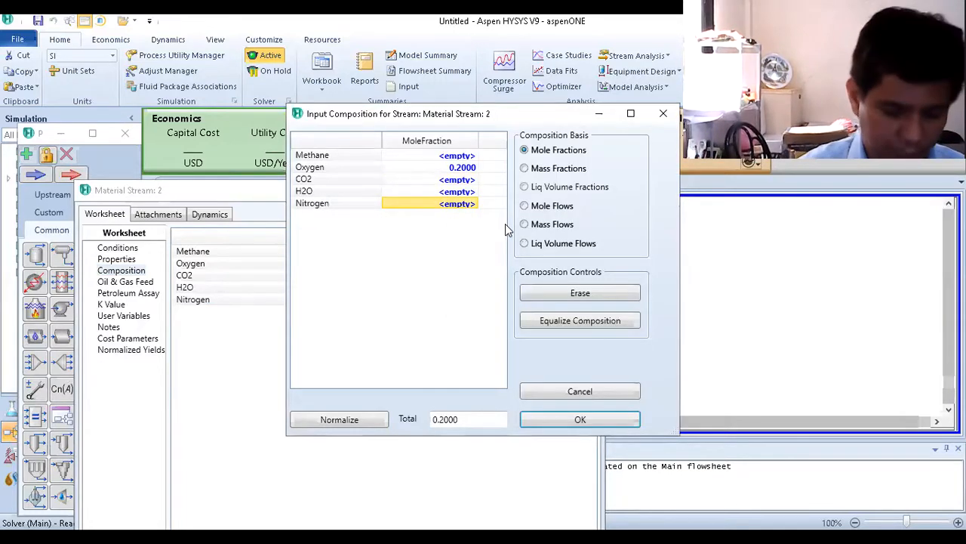
pyautogui.write('0.')
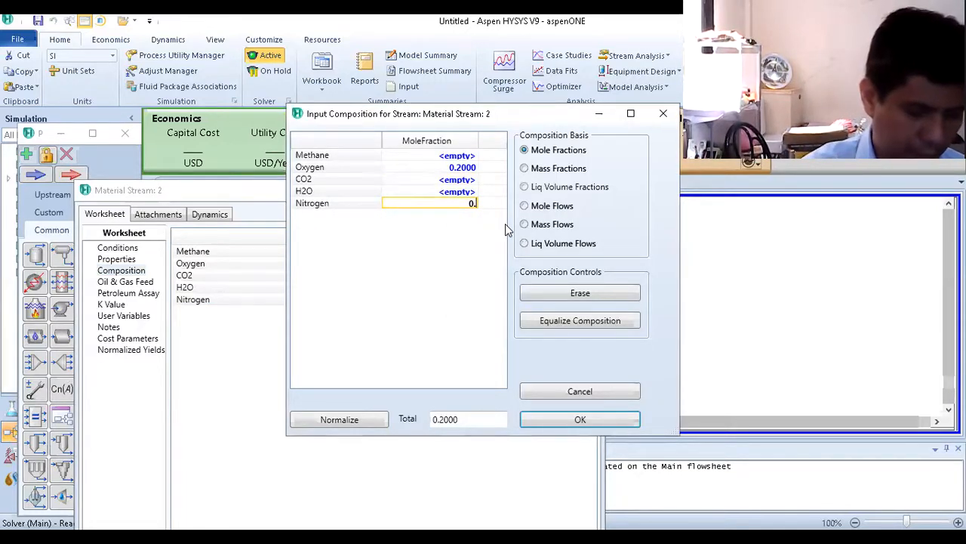
pyautogui.write('8')
pyautogui.press('Return')
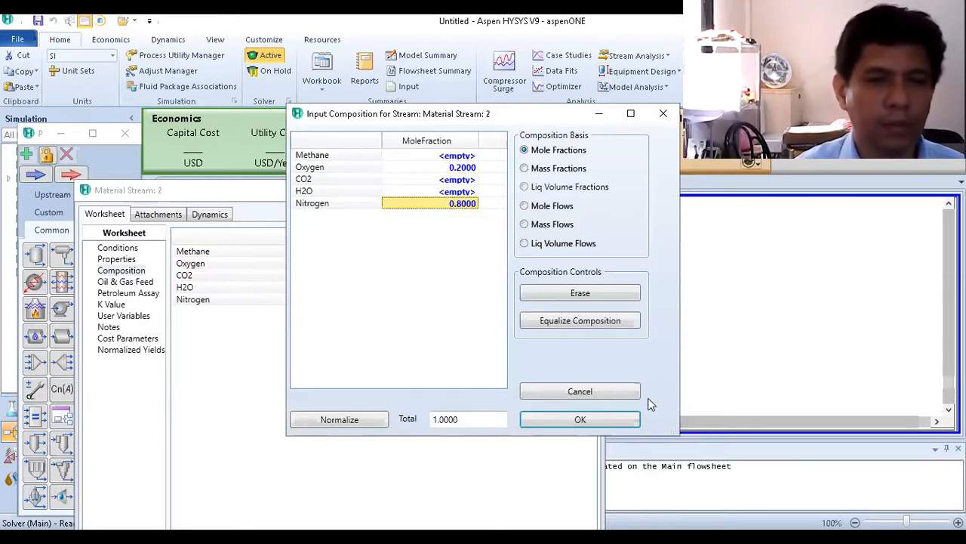
pyautogui.click(604, 420)
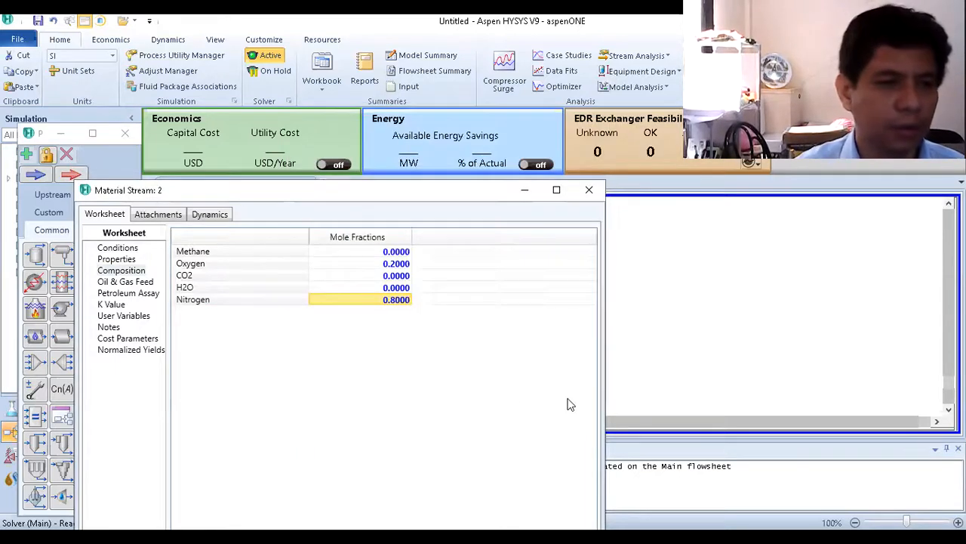
# Set material stream 2's temperature to 25 °C and its pressure to 101.3 kPa.
pyautogui.click(117, 249)
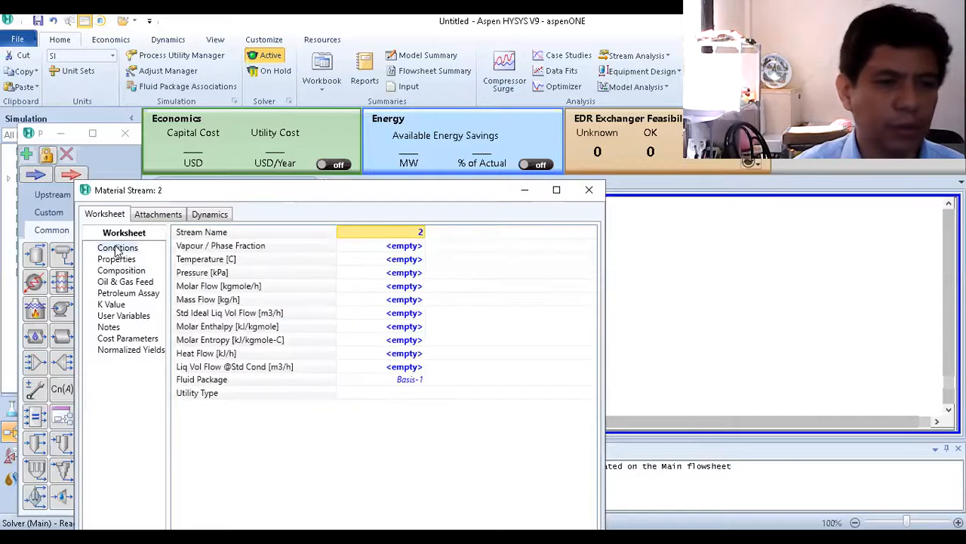
pyautogui.click(408, 261)
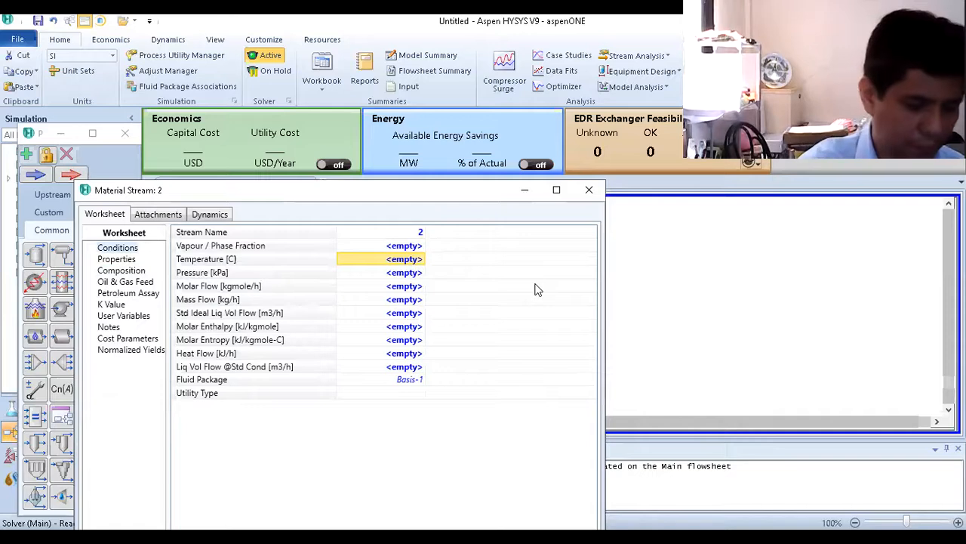
pyautogui.write('25')
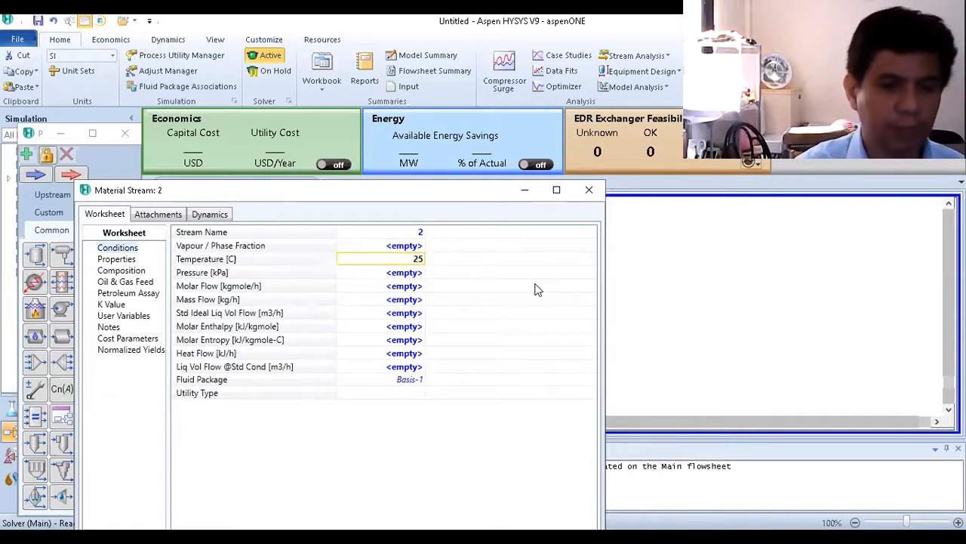
pyautogui.press('Return')
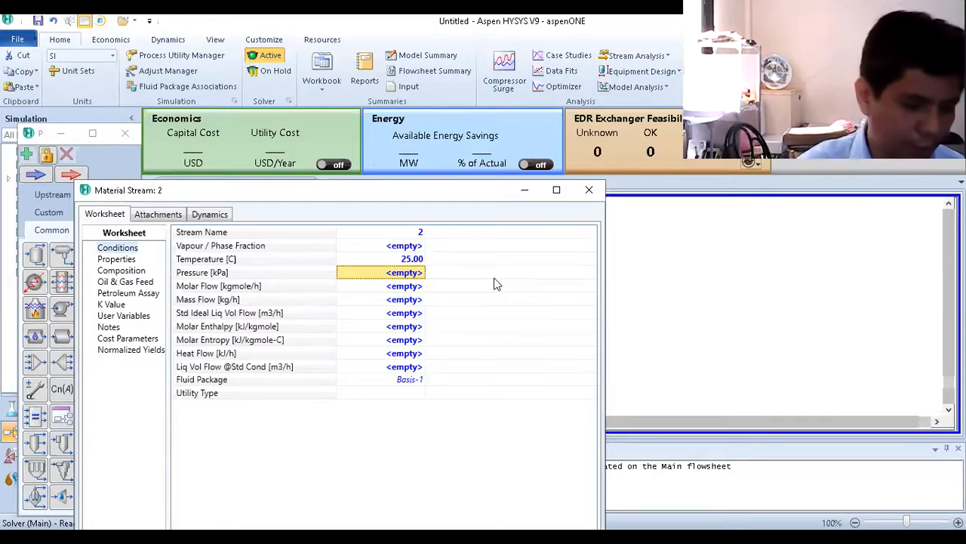
pyautogui.write('101.3')
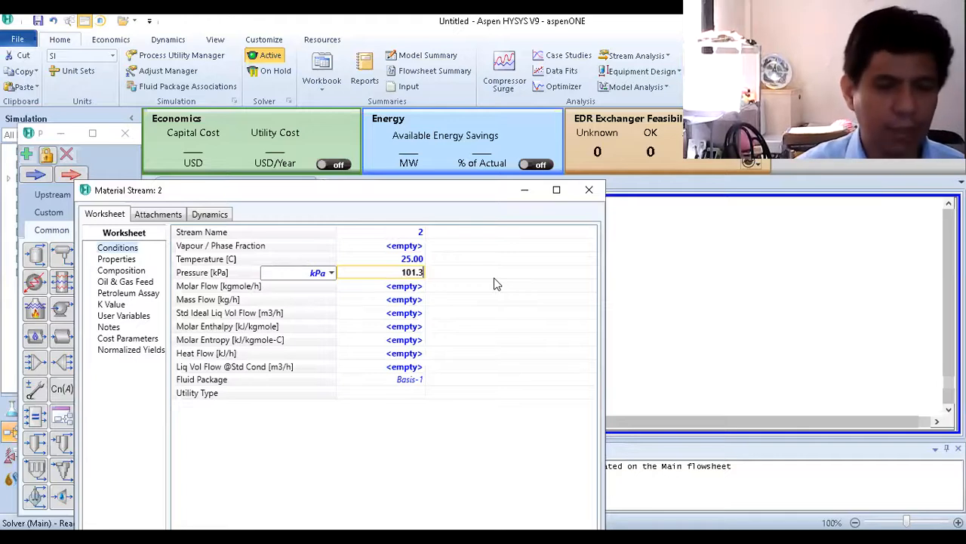
pyautogui.press('Return')
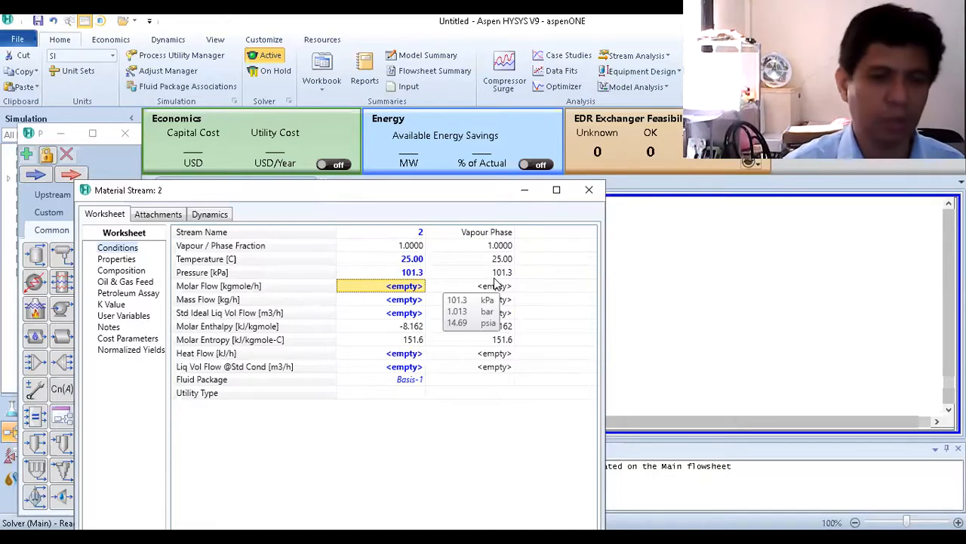
# Set material stream 2's molar flow to 0.324 kgmole/h and close the stream window.
pyautogui.click(406, 287)
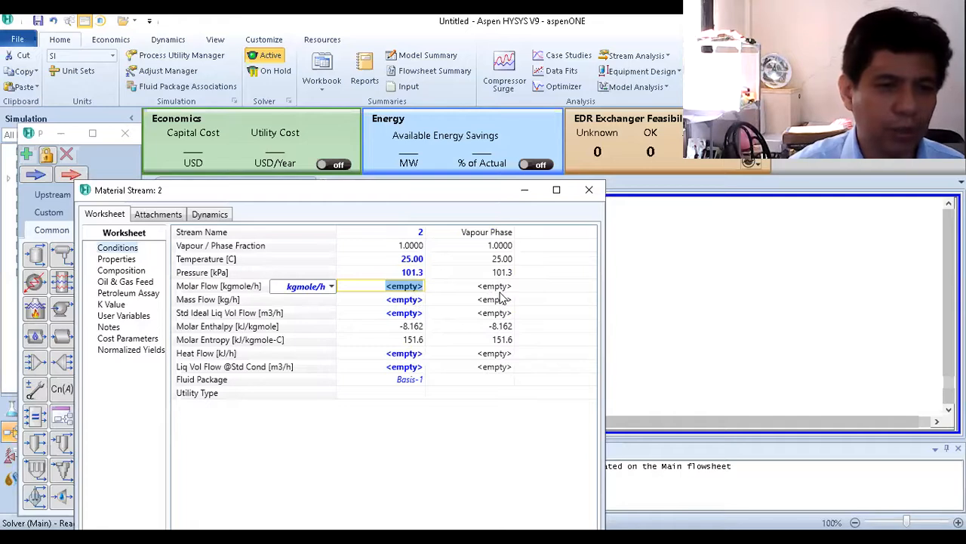
pyautogui.write('0')
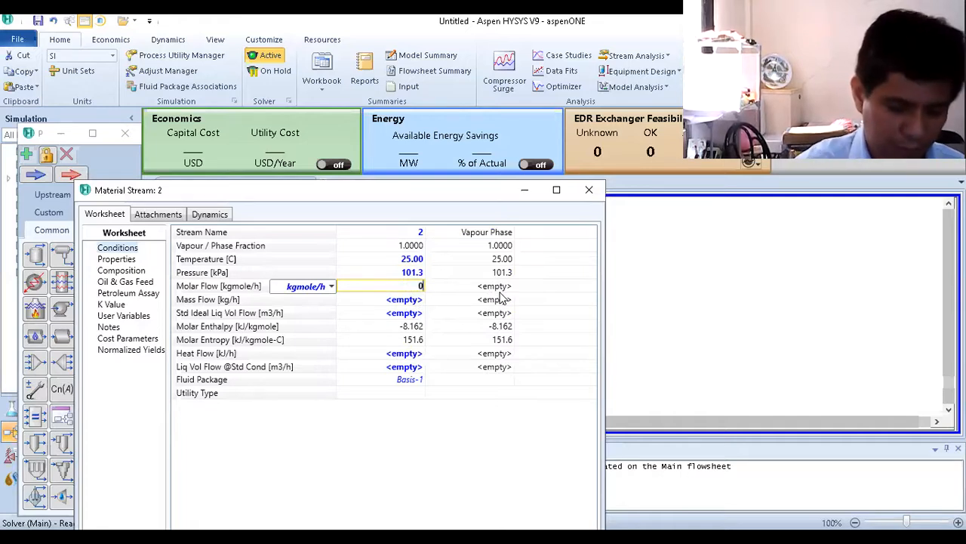
pyautogui.write('.324')
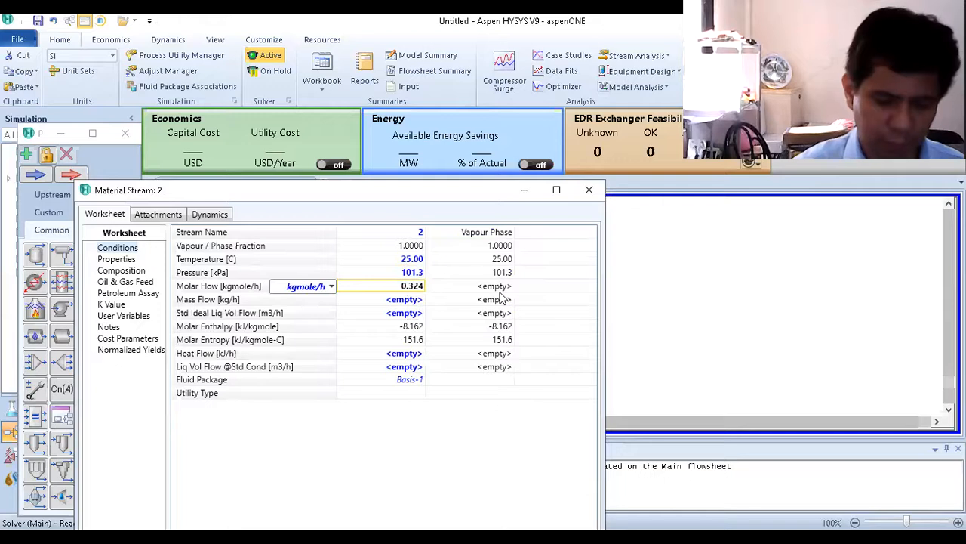
pyautogui.press('Return')
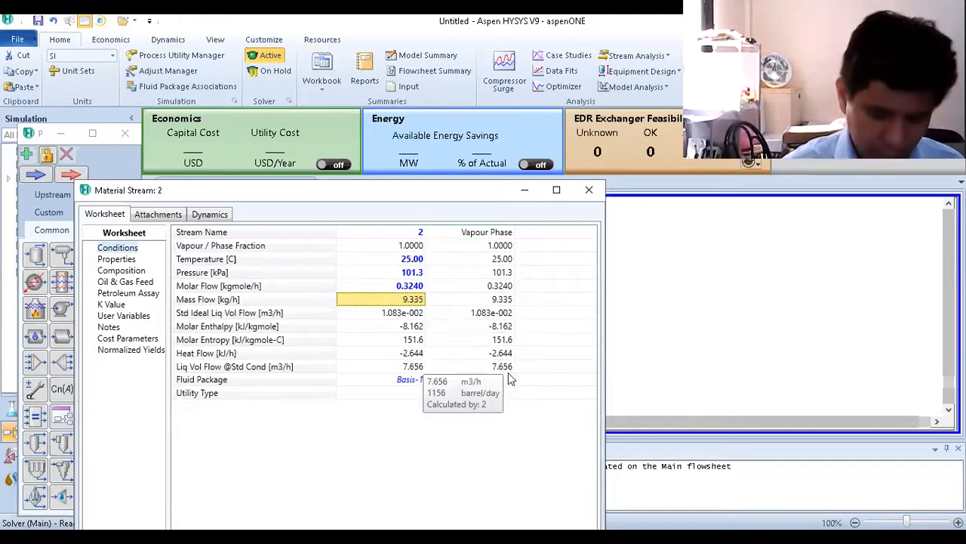
pyautogui.click(590, 191)
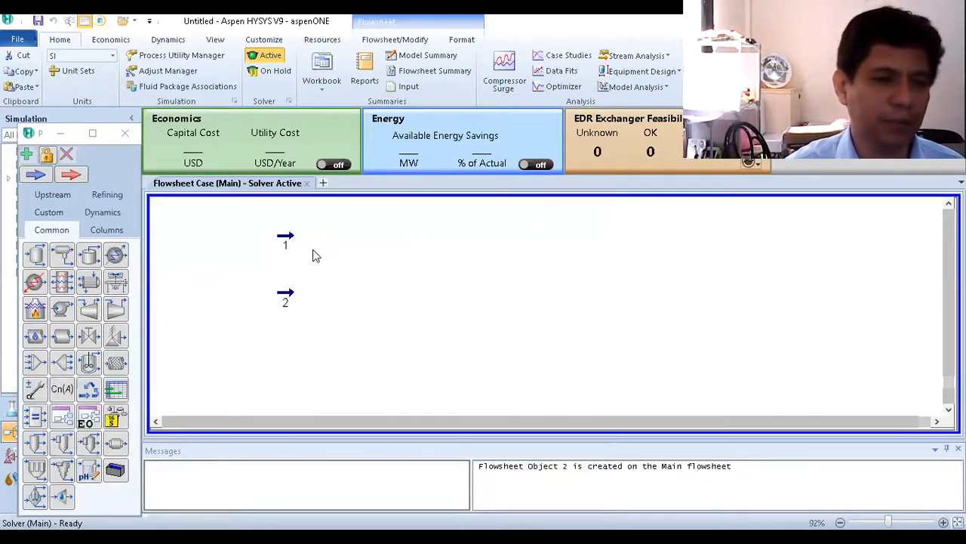
# Place a control valve just downstream of stream 1 on the flowsheet and open its design connections.
pyautogui.click(89, 340)
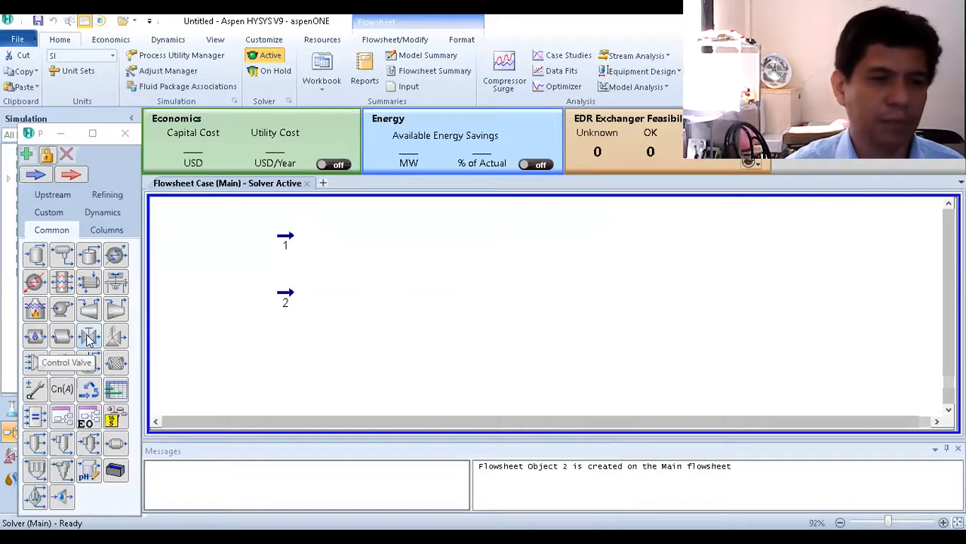
pyautogui.click(336, 240)
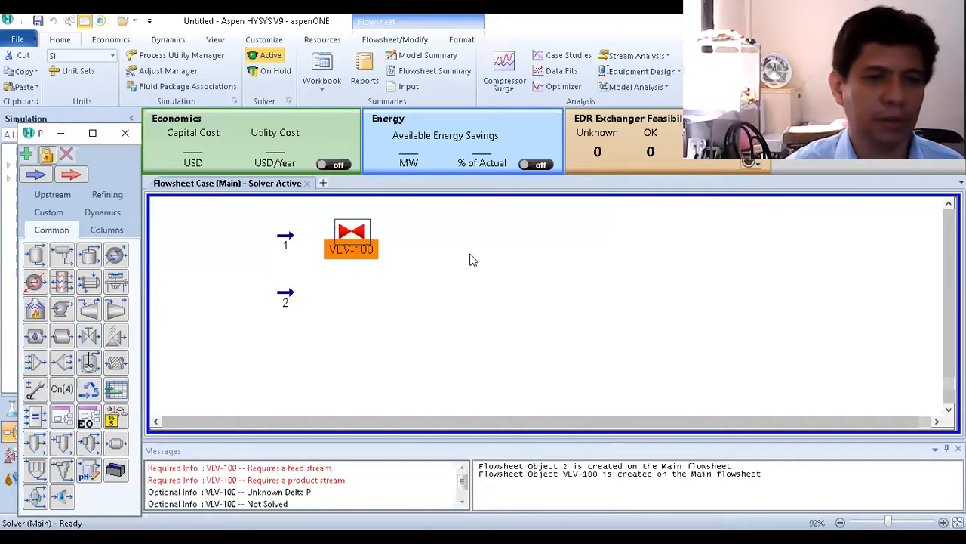
pyautogui.click(395, 294)
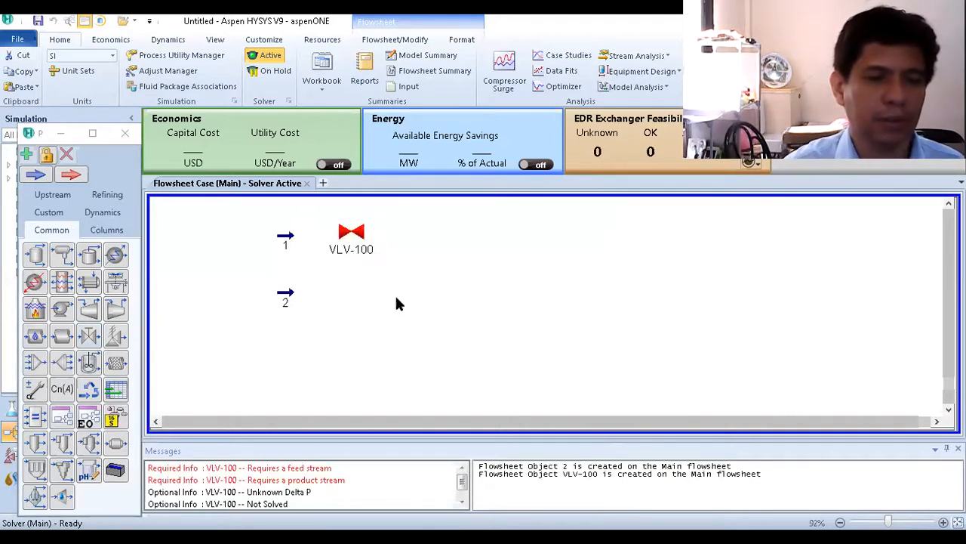
pyautogui.doubleClick(359, 235)
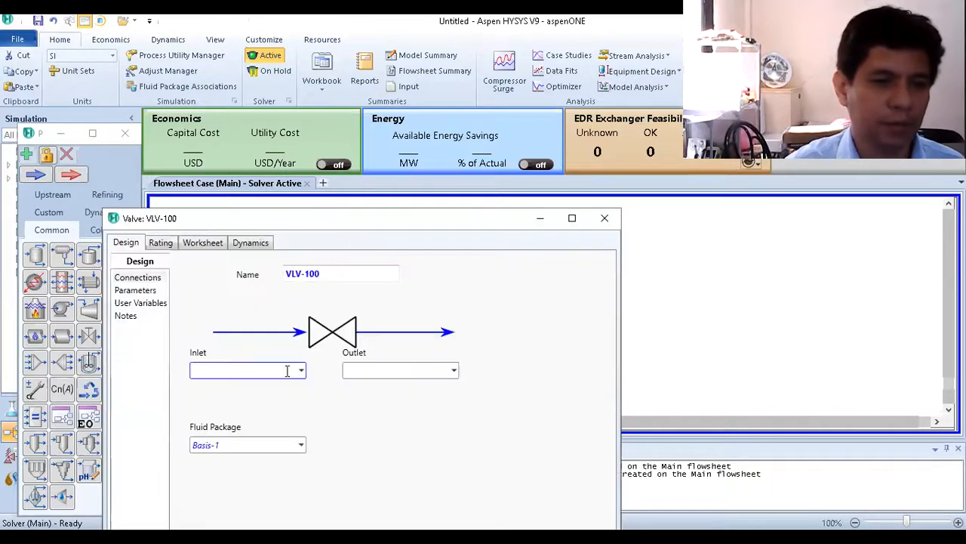
# Connect the control valve with stream 1 as its inlet and a new stream 3 as its outlet.
pyautogui.click(301, 370)
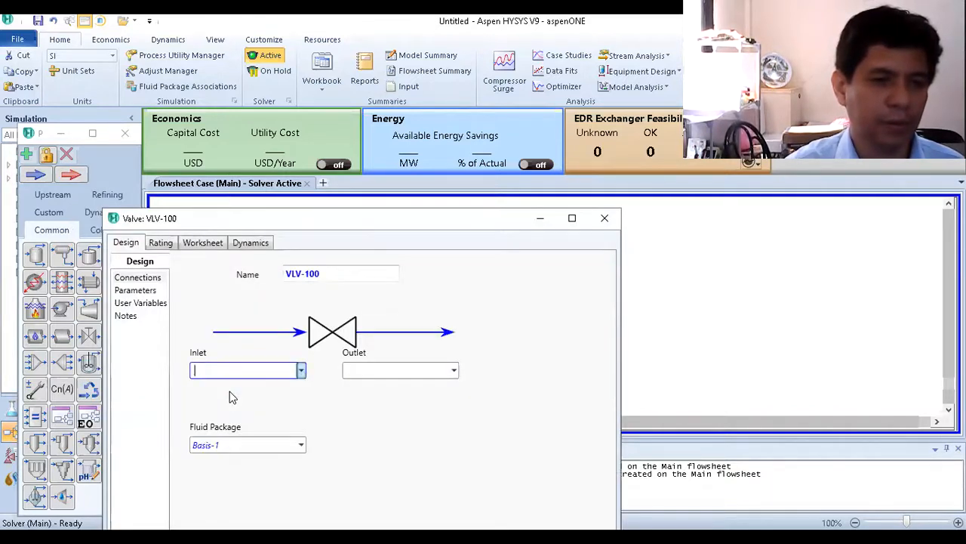
pyautogui.write('1')
pyautogui.click(417, 367)
pyautogui.click(418, 367)
pyautogui.write('3')
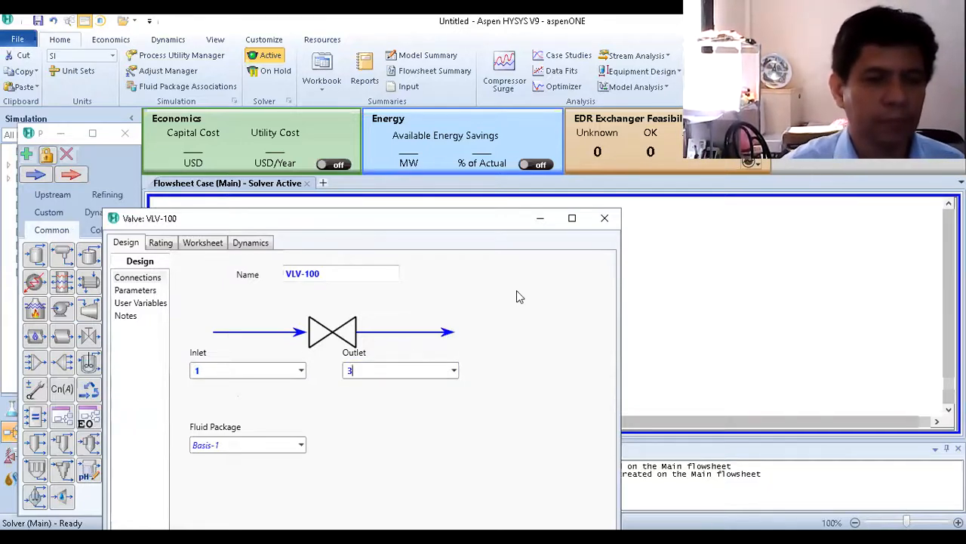
# Set the valve outlet stream 3's pressure to 101.3 kPa and close the valve window.
pyautogui.click(211, 247)
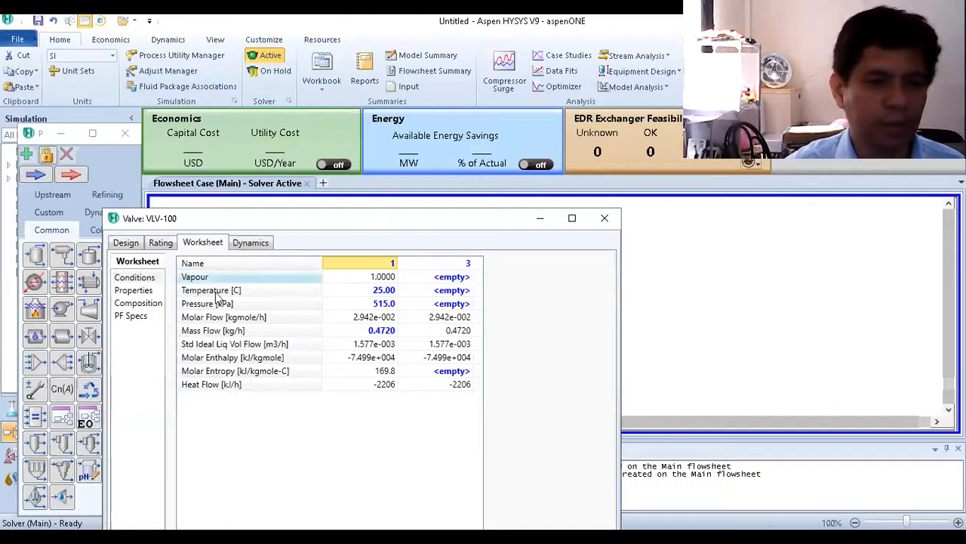
pyautogui.click(452, 304)
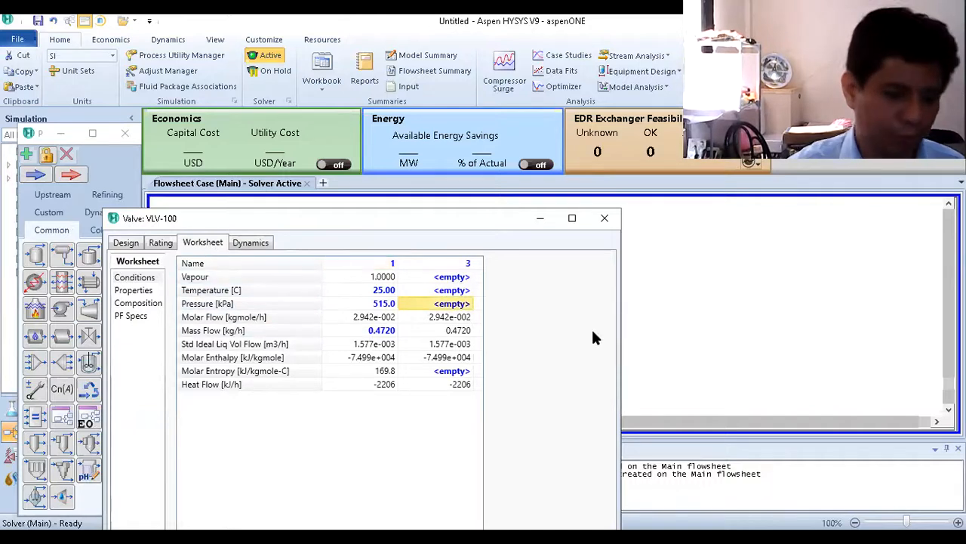
pyautogui.write('10')
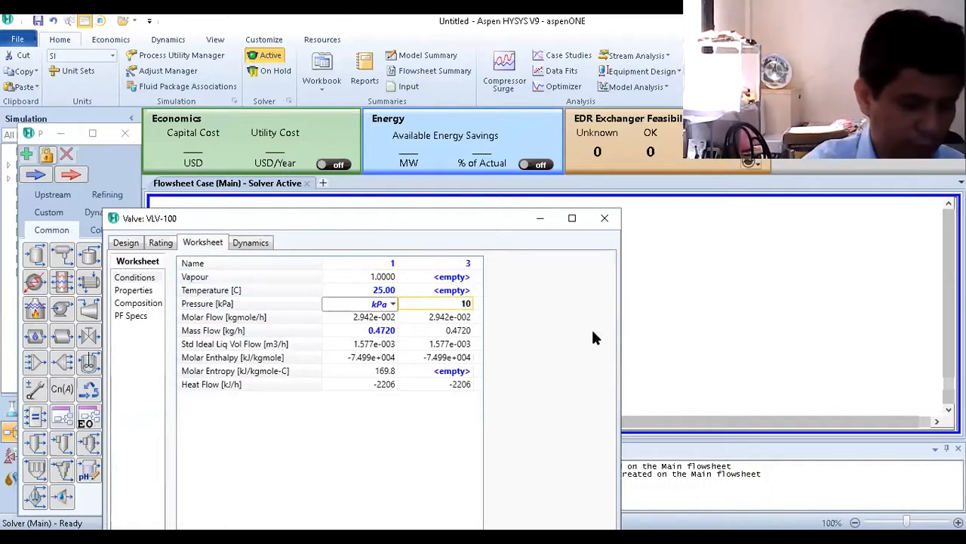
pyautogui.write('1.3')
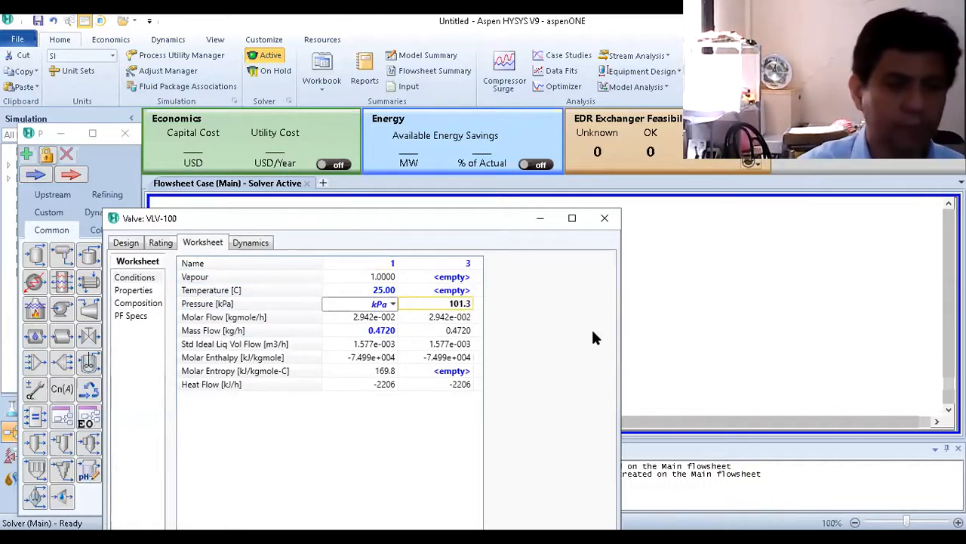
pyautogui.press('Return')
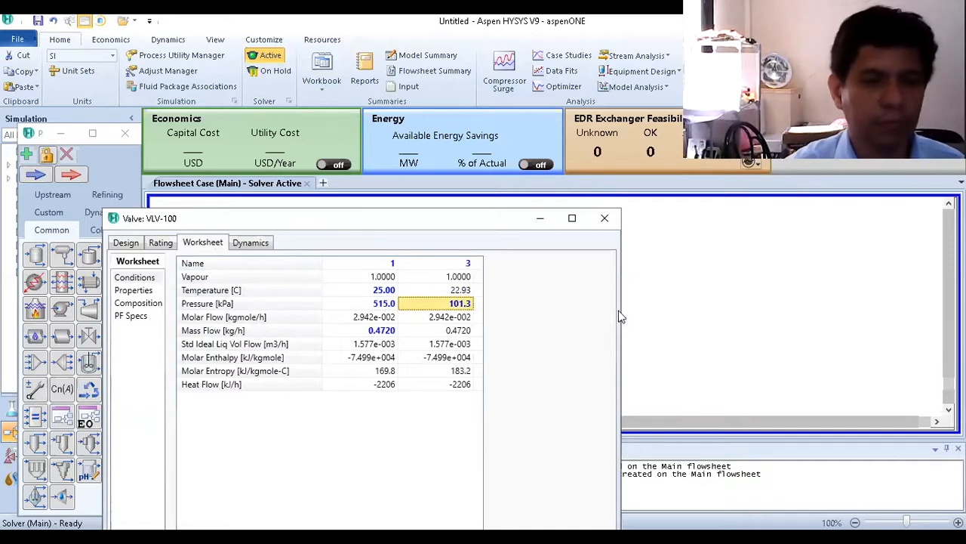
pyautogui.click(611, 222)
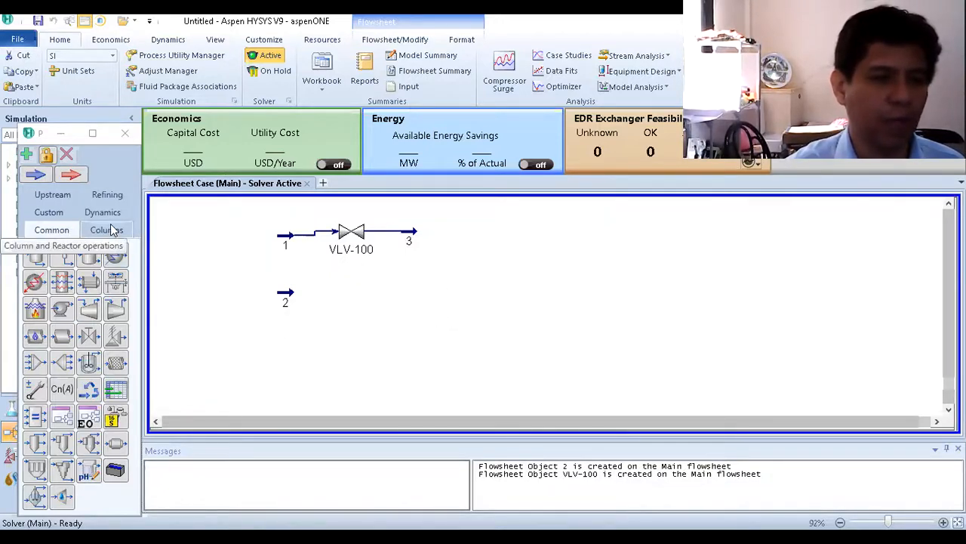
# Place a conversion reactor downstream of stream 3 on the flowsheet and open its design connections.
pyautogui.click(109, 230)
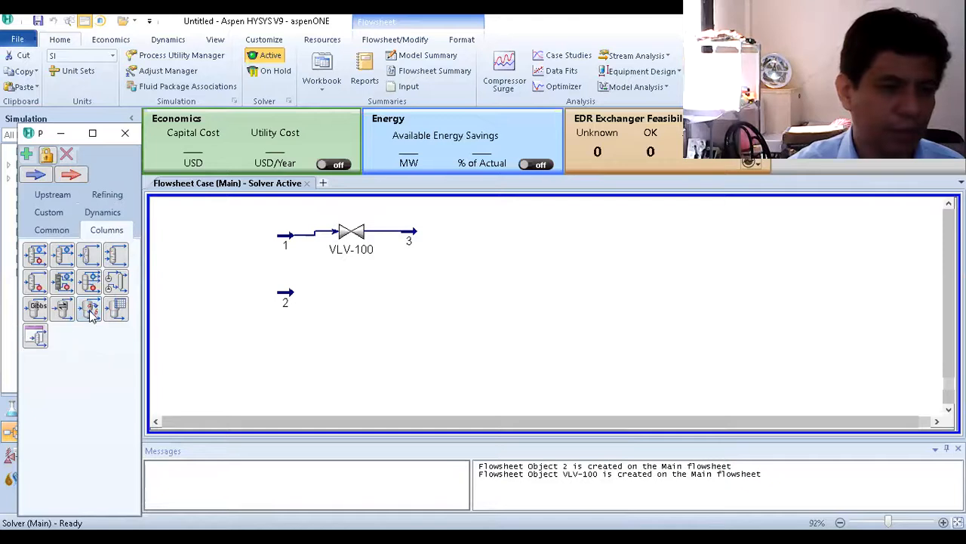
pyautogui.moveTo(89, 316); pyautogui.dragTo(461, 306)
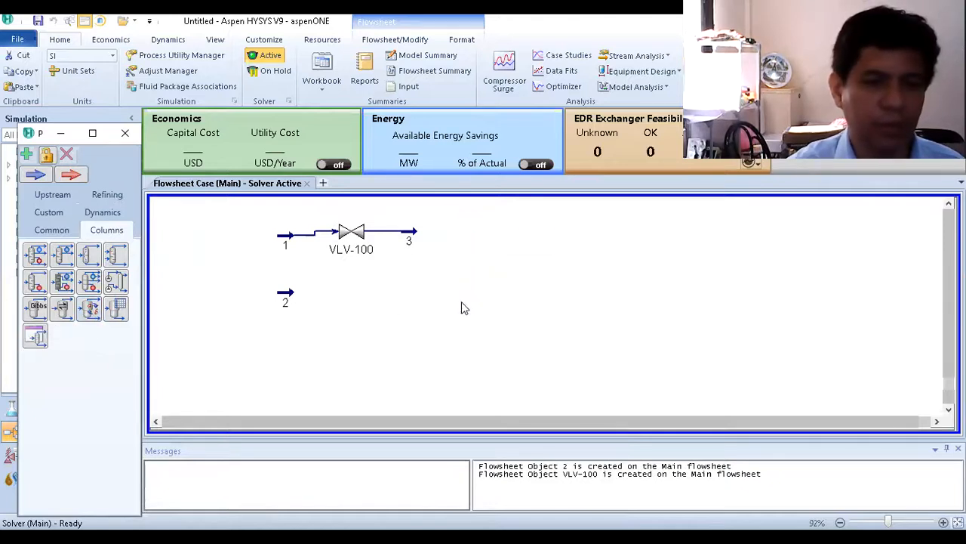
pyautogui.click(673, 270)
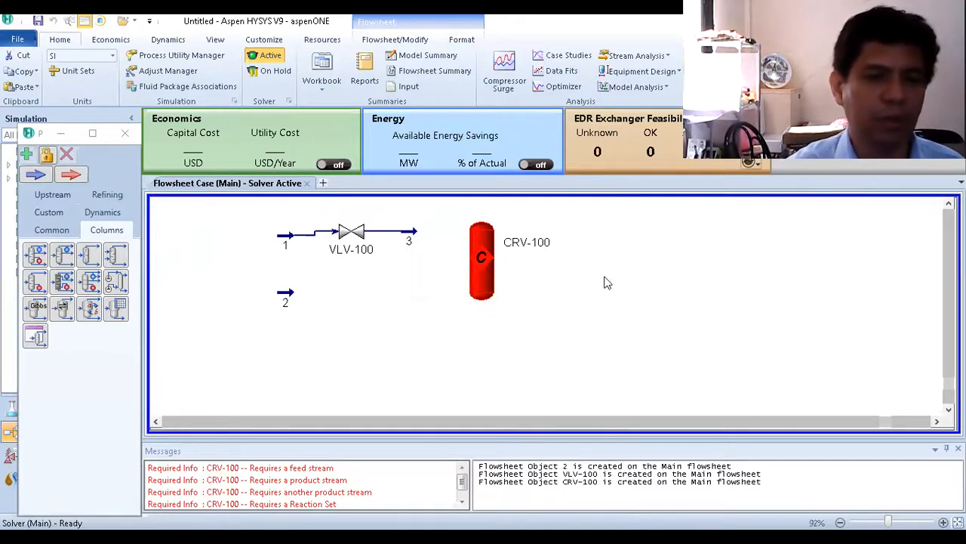
pyautogui.click(487, 264)
pyautogui.doubleClick(487, 265)
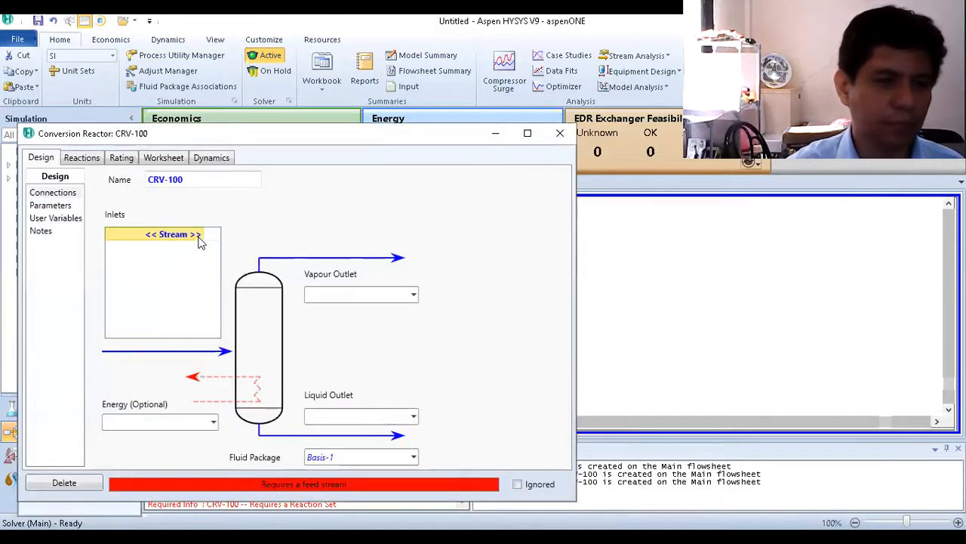
# Assign streams 2 and 3 as the conversion reactor's inlets and attach an energy stream named Heat.
pyautogui.click(198, 239)
pyautogui.click(44, 254)
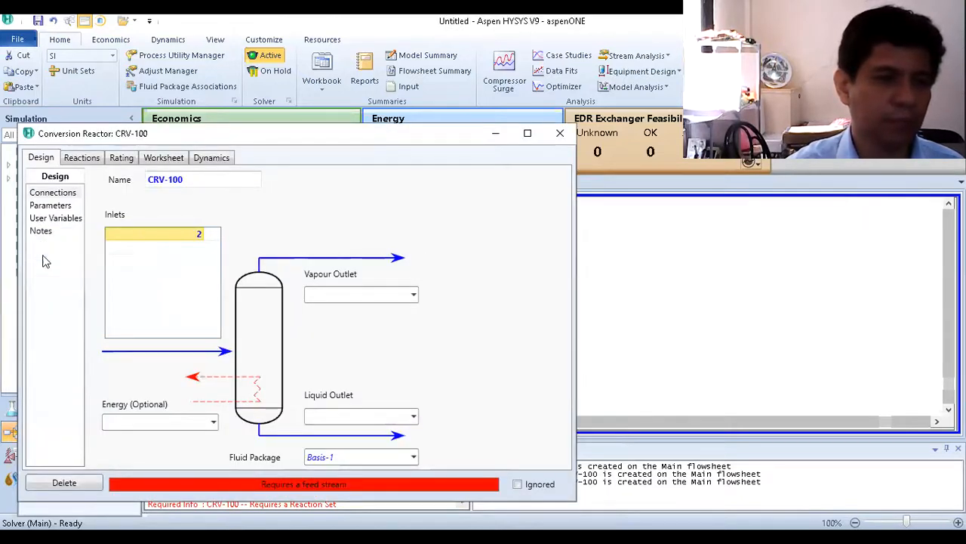
pyautogui.click(205, 251)
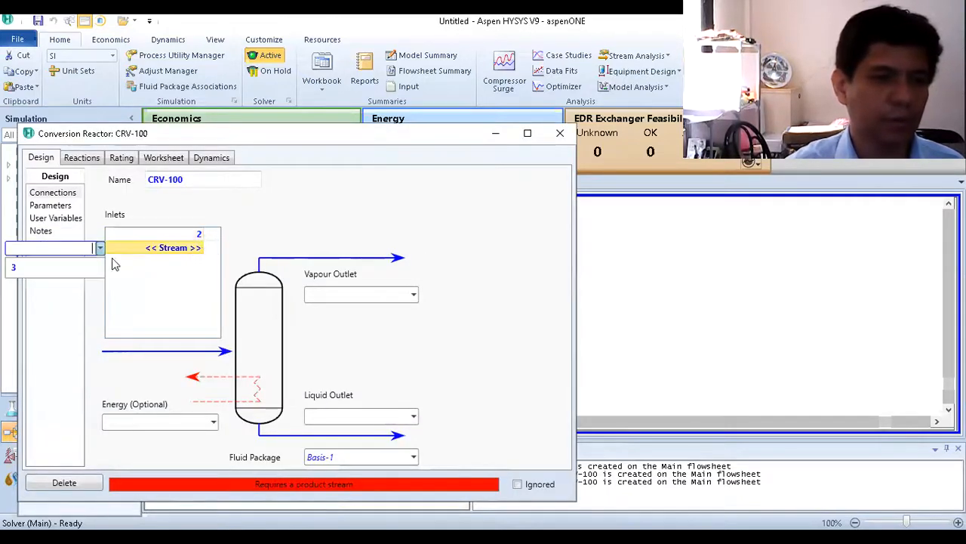
pyautogui.click(63, 268)
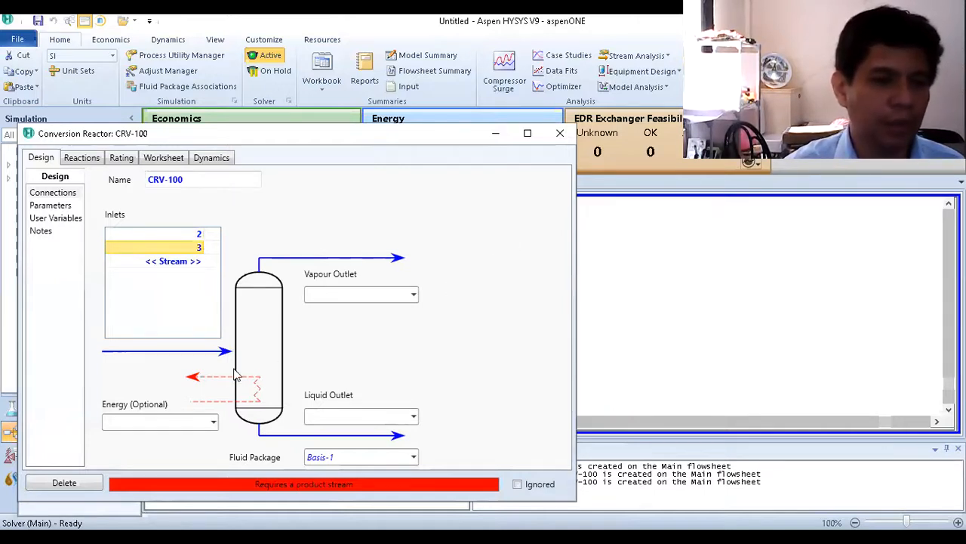
pyautogui.click(160, 422)
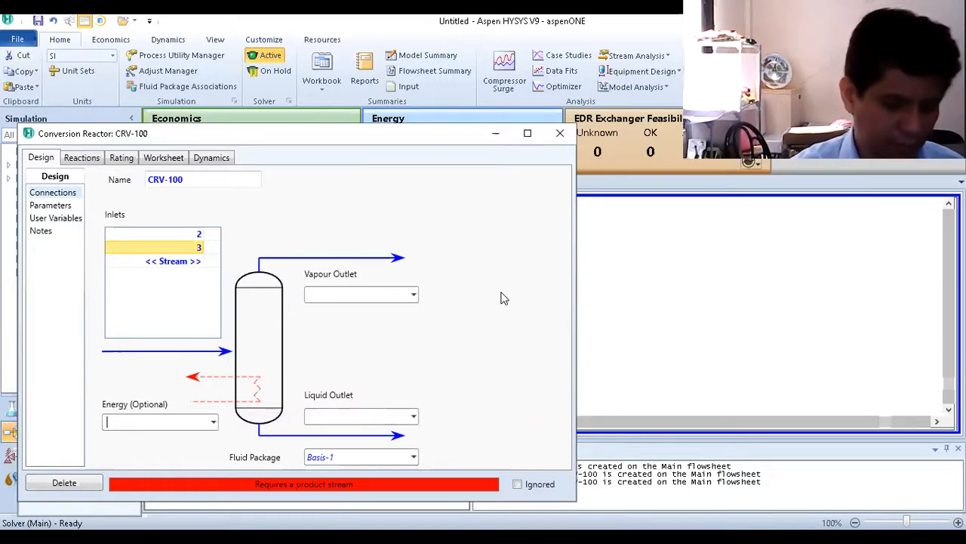
pyautogui.write('Heat')
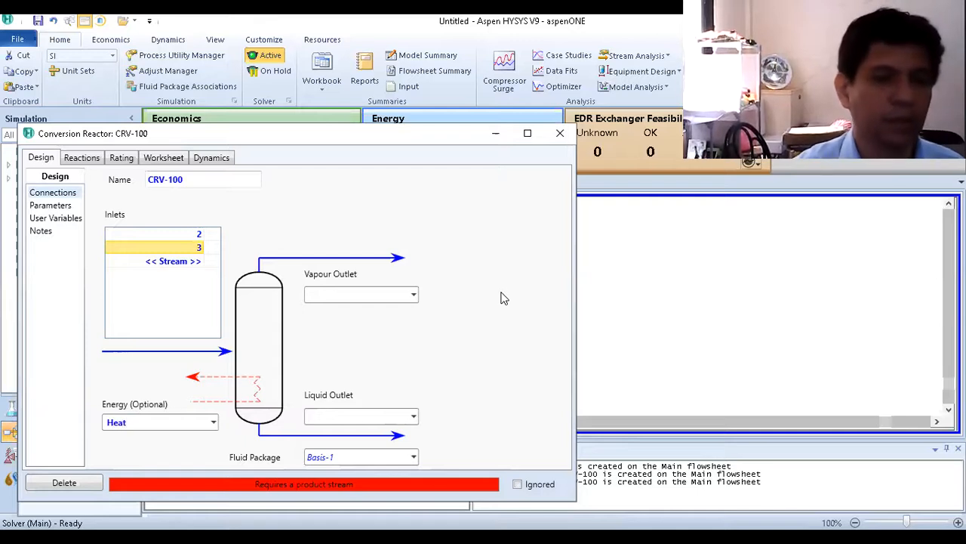
# Name the reactor's vapour outlet stream Flue gas and its liquid outlet stream Liquid.
pyautogui.click(367, 294)
pyautogui.write('F')
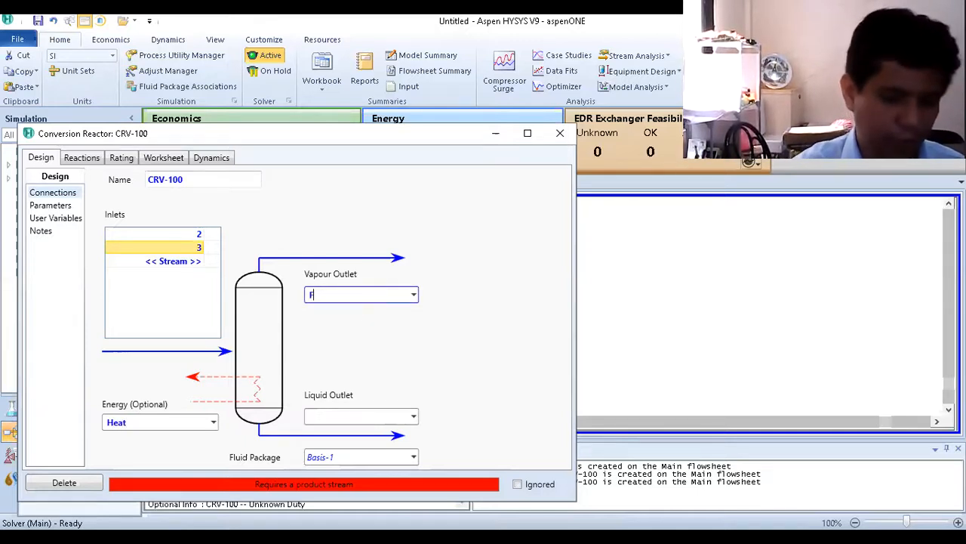
pyautogui.write('lue gas')
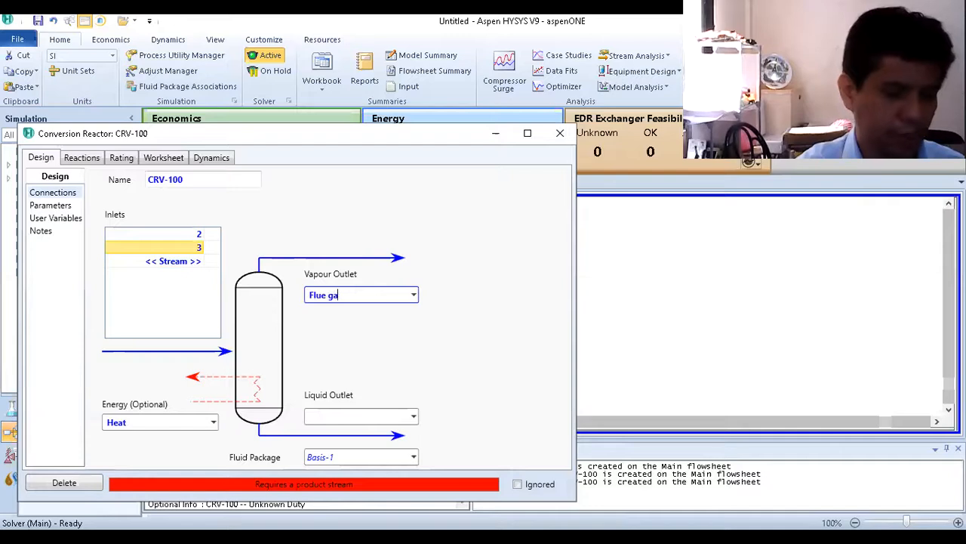
pyautogui.press('Return')
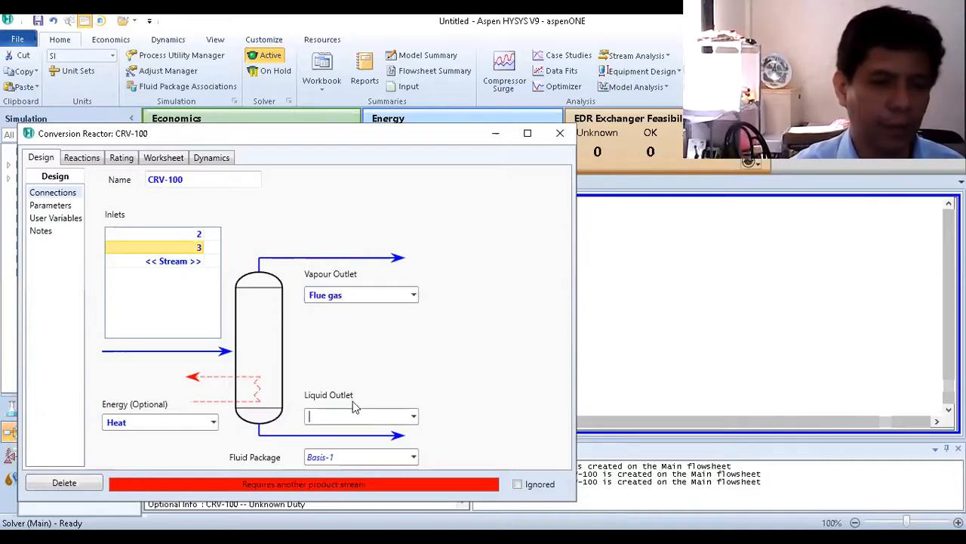
pyautogui.click(366, 409)
pyautogui.write('Liquid')
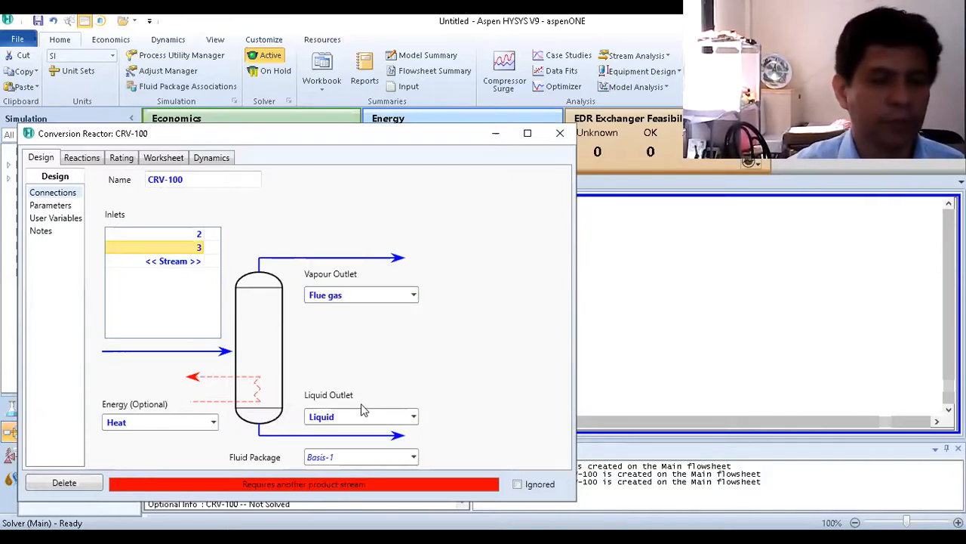
pyautogui.press('Return')
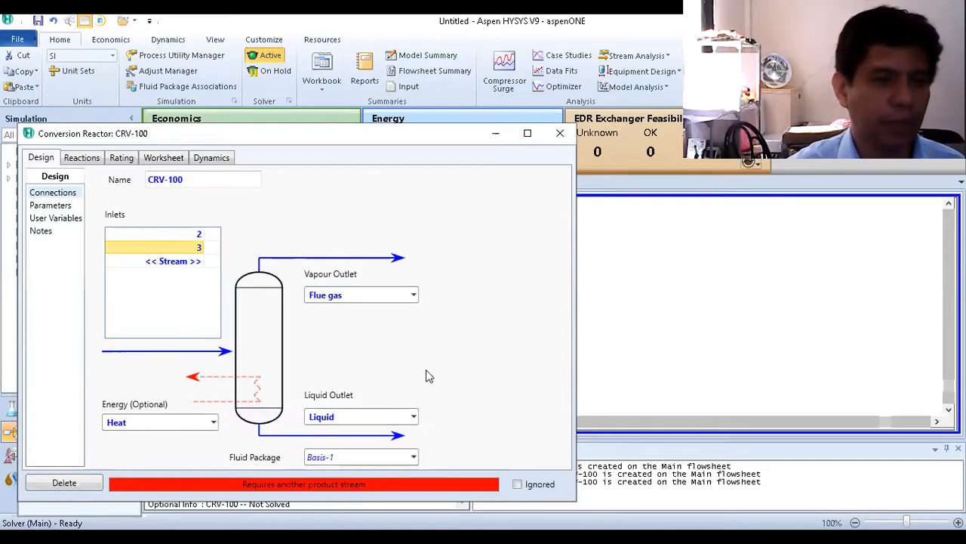
# Assign reaction set Set-1 to the conversion reactor.
pyautogui.click(88, 160)
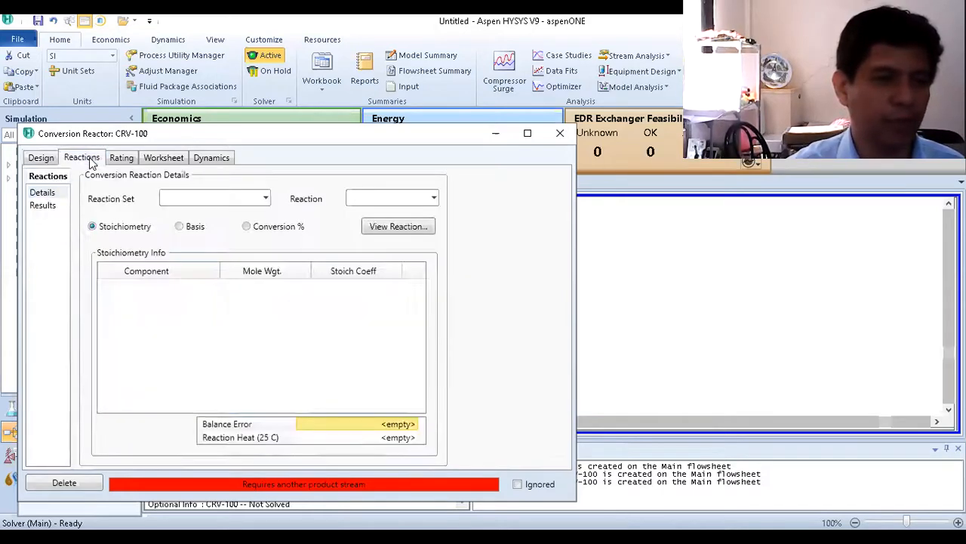
pyautogui.click(265, 198)
pyautogui.click(214, 218)
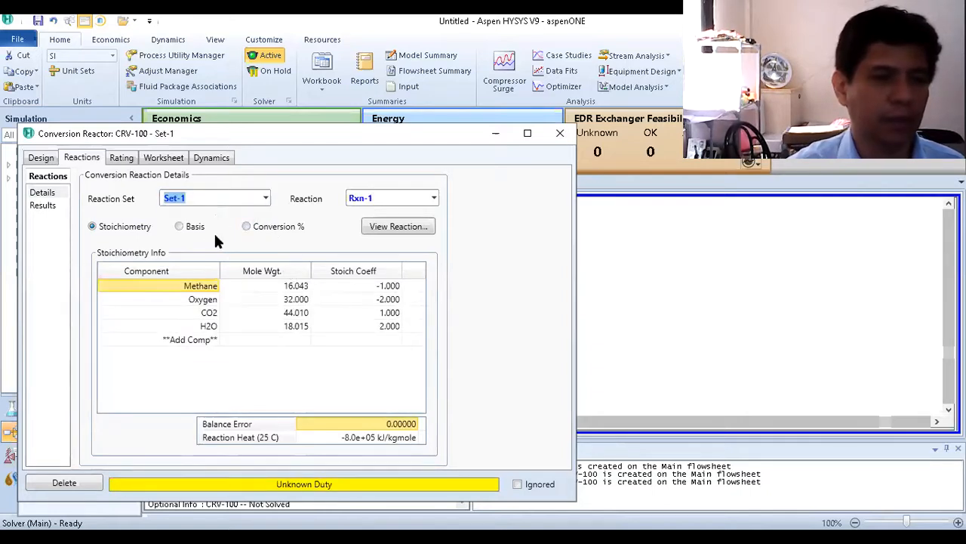
# Set the reactor's Liquid outlet stream temperature to 182 °C and close the reactor window.
pyautogui.click(174, 160)
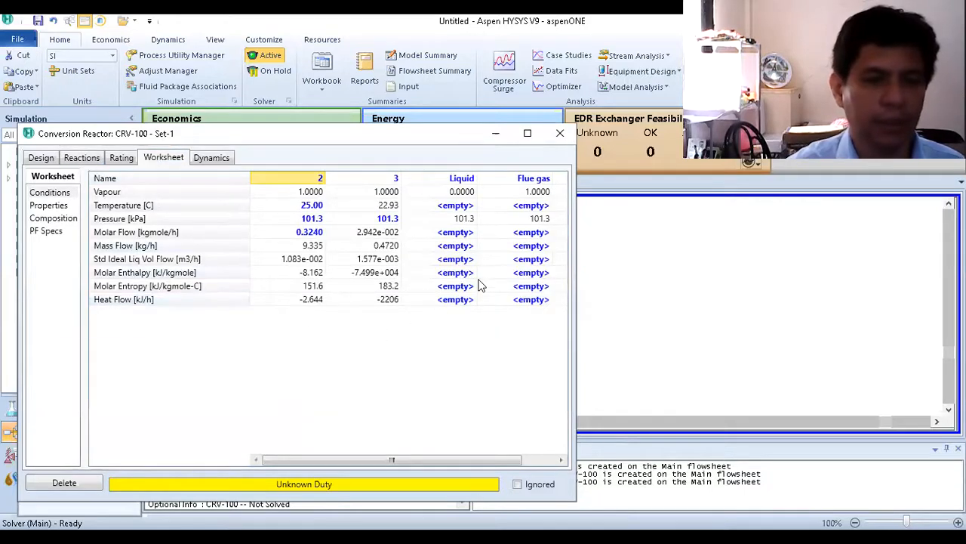
pyautogui.click(456, 208)
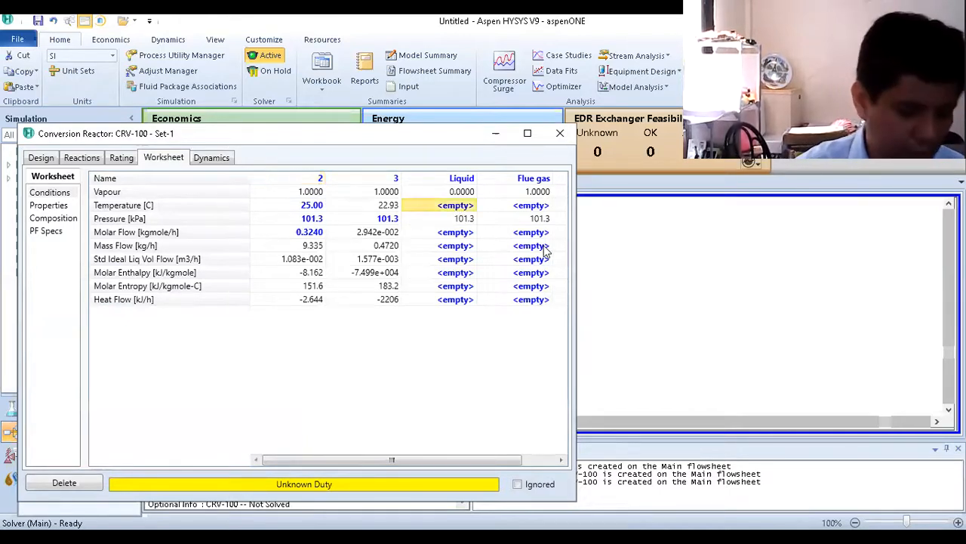
pyautogui.write('182')
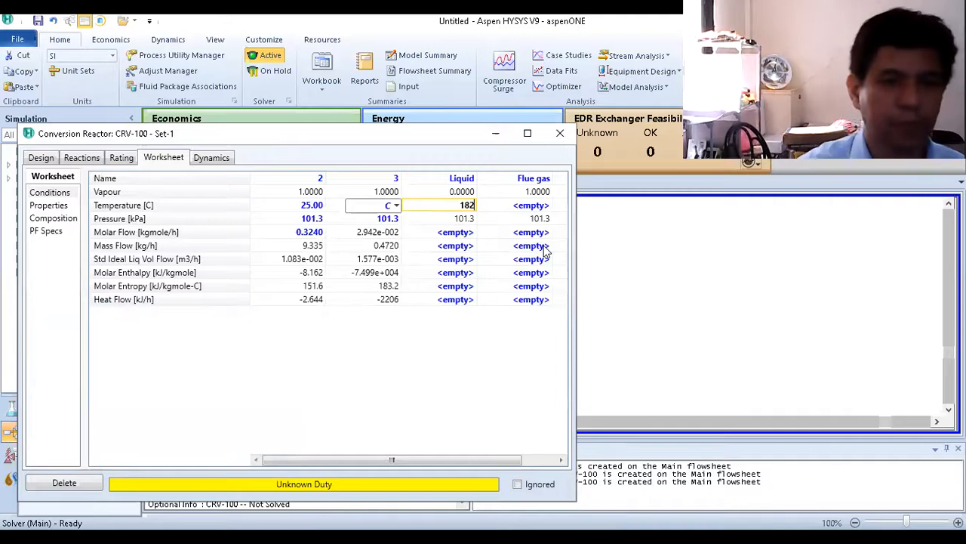
pyautogui.press('Return')
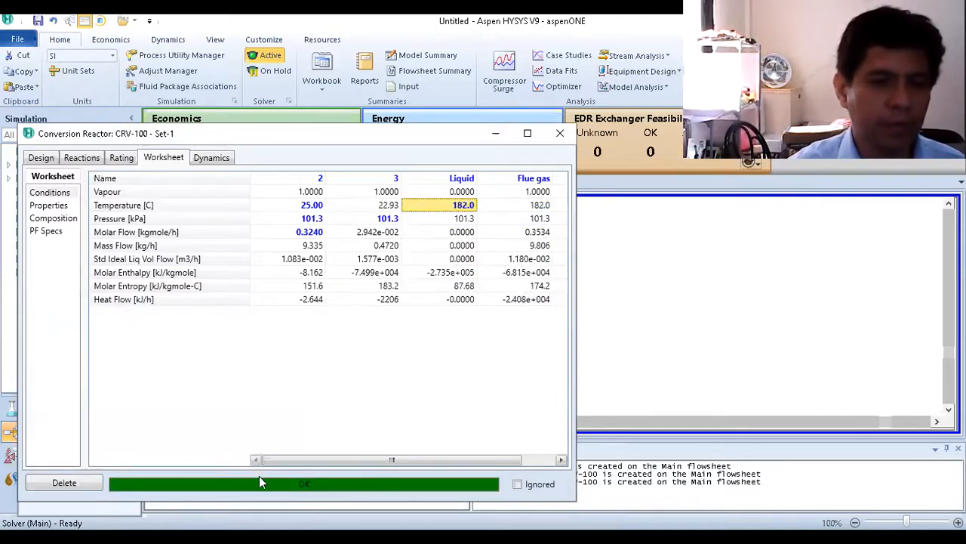
pyautogui.click(560, 136)
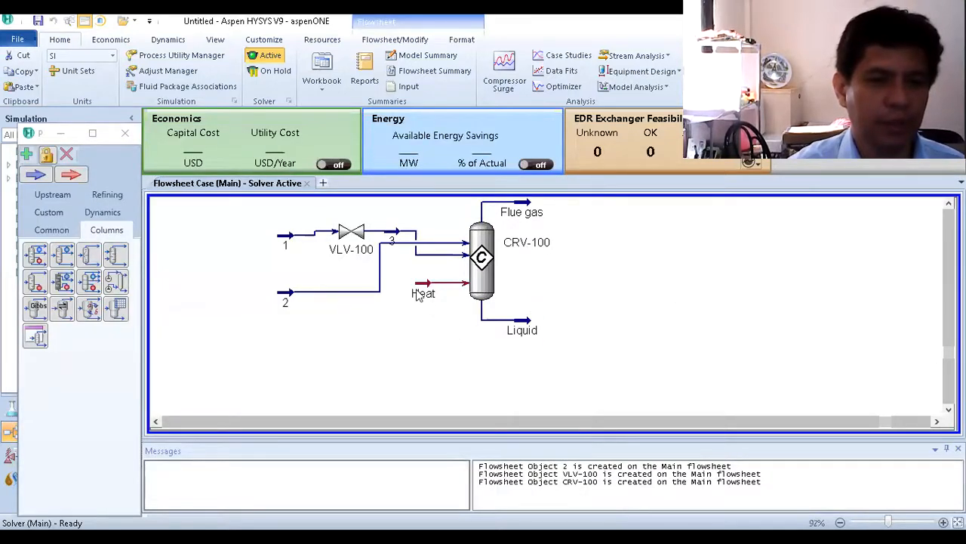
# Reopen the conversion reactor and clear the specified temperature of the Liquid outlet stream.
pyautogui.moveTo(418, 297)
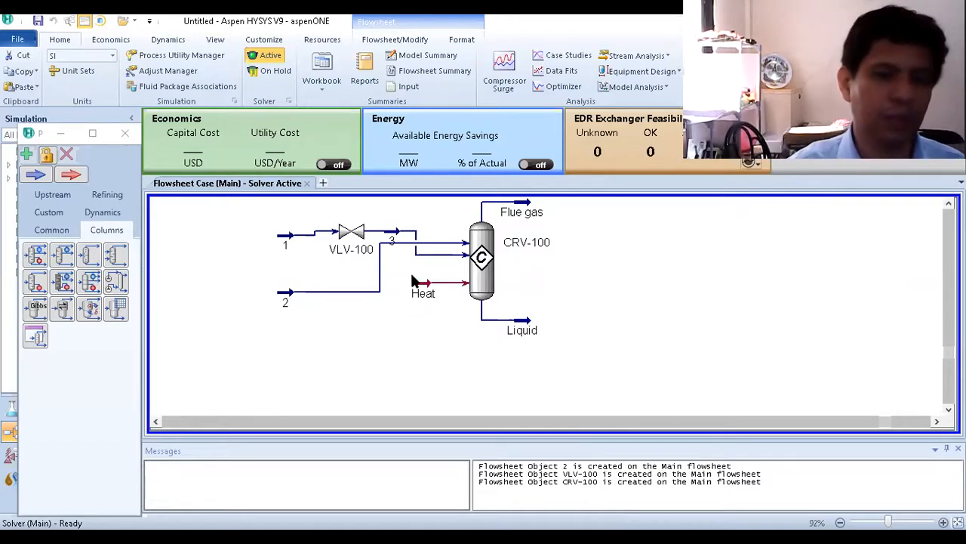
pyautogui.doubleClick(487, 268)
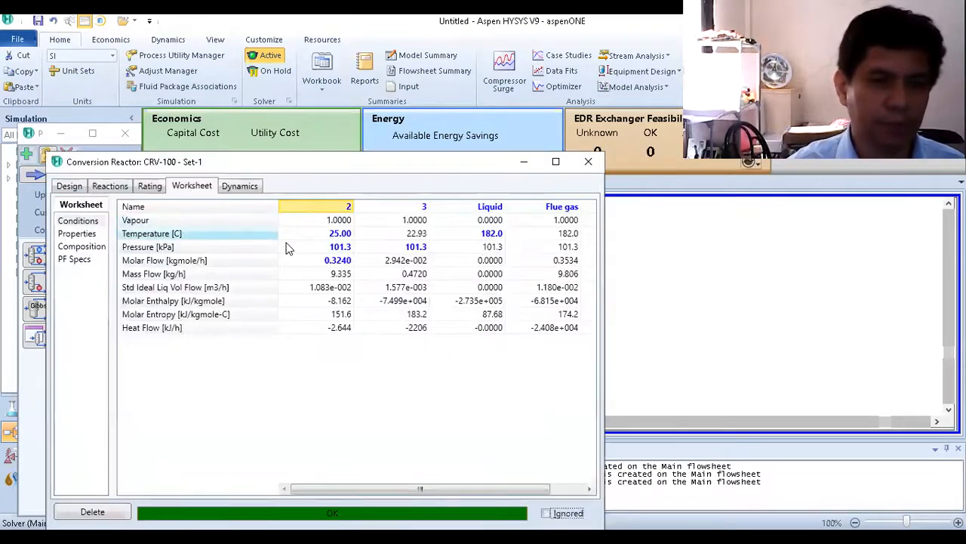
pyautogui.click(489, 236)
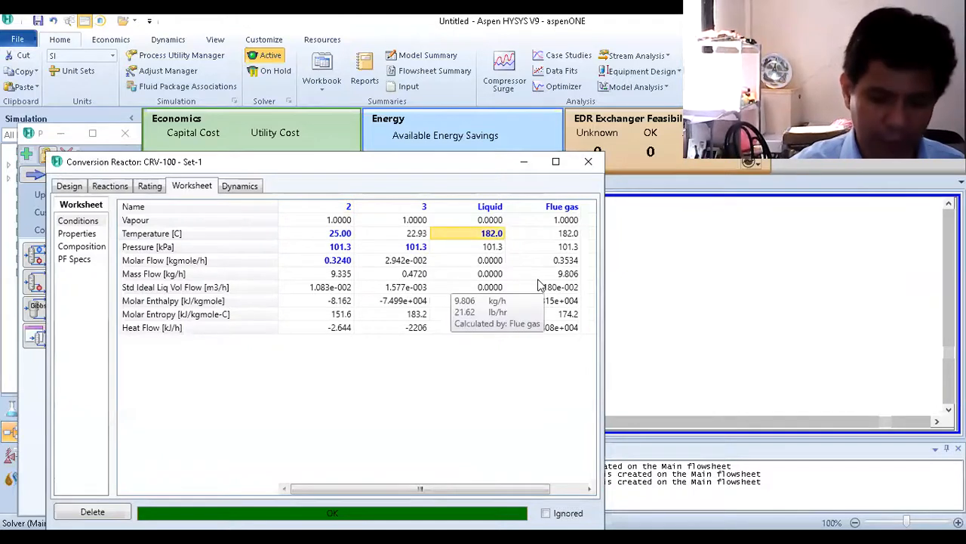
pyautogui.press('Delete')
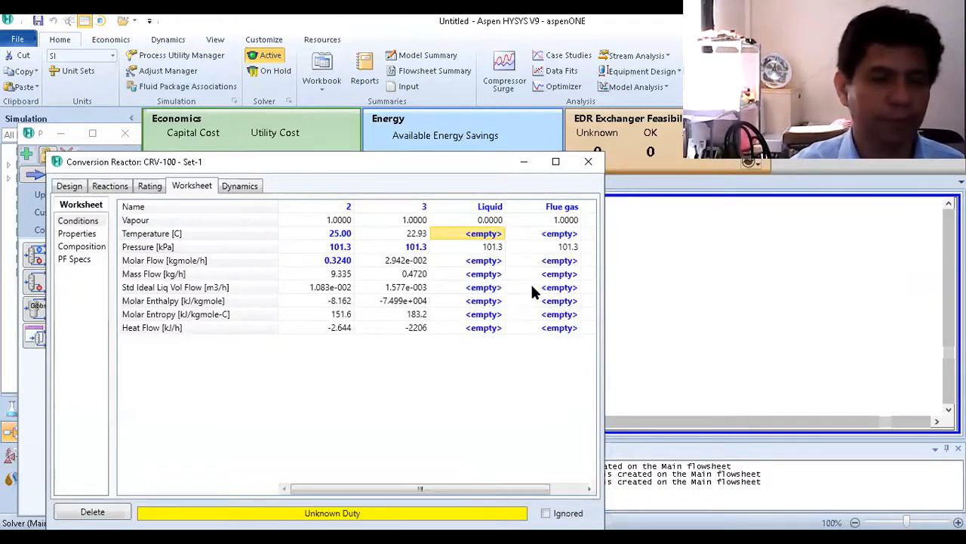
# Remove the Heat energy stream from the reactor's connections and display the stream conditions in its worksheet.
pyautogui.click(70, 188)
pyautogui.click(173, 450)
pyautogui.press('BackSpace')
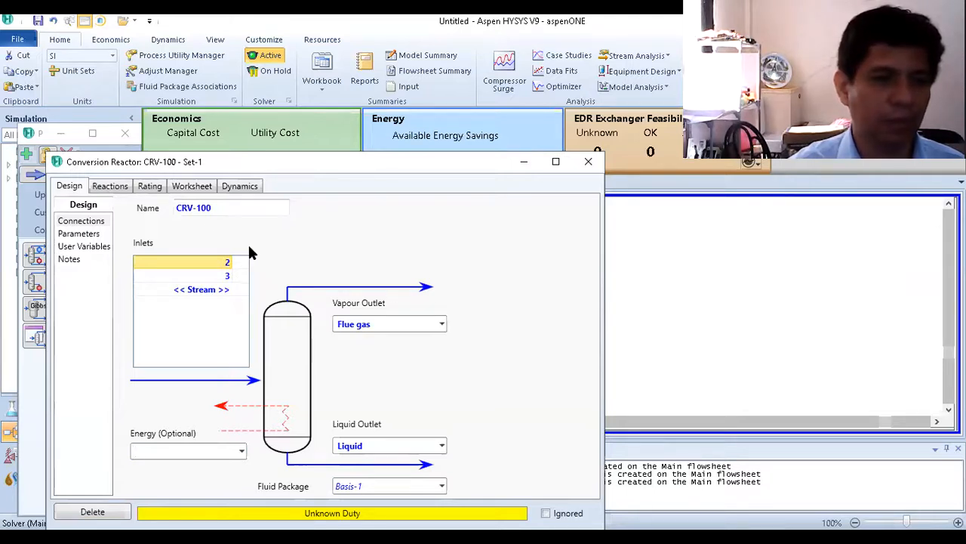
pyautogui.click(195, 188)
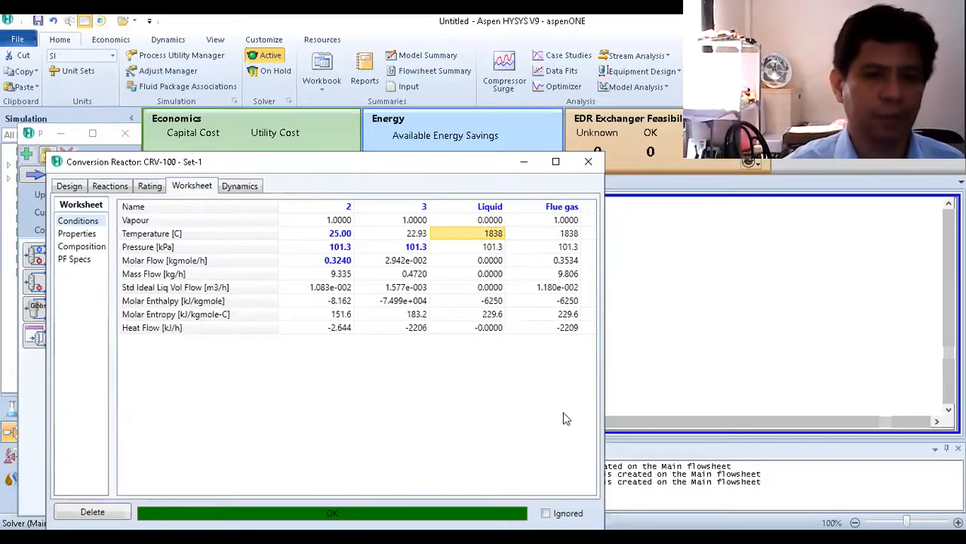
# Close and reopen conversion reactor CRV-100, and reconnect the Heat energy stream in its design connections.
pyautogui.click(589, 163)
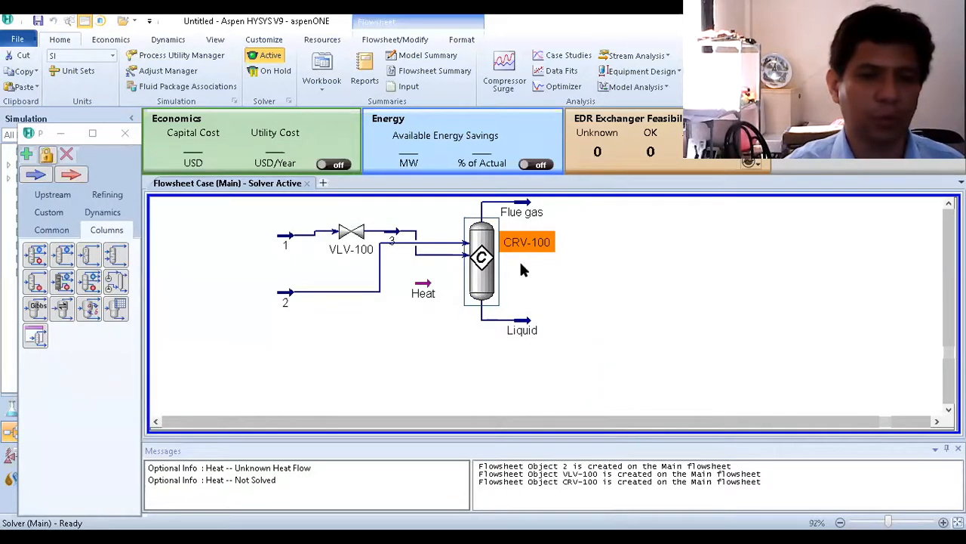
pyautogui.moveTo(493, 277)
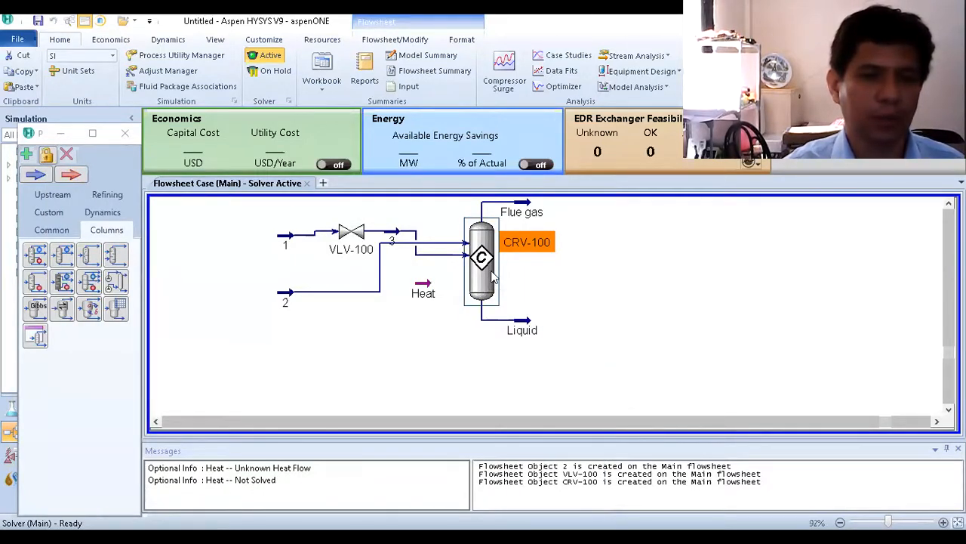
pyautogui.doubleClick(493, 277)
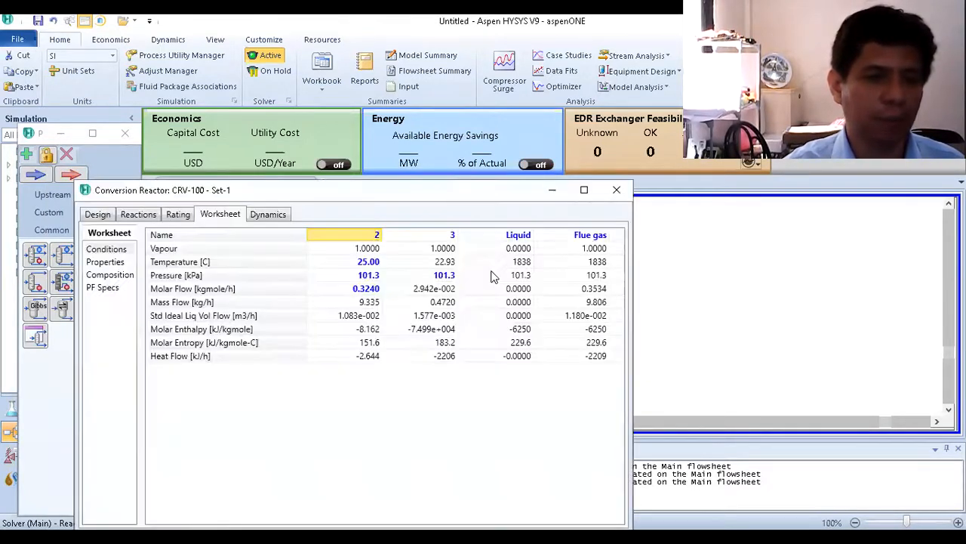
pyautogui.click(98, 216)
pyautogui.click(198, 479)
pyautogui.click(269, 479)
pyautogui.click(214, 500)
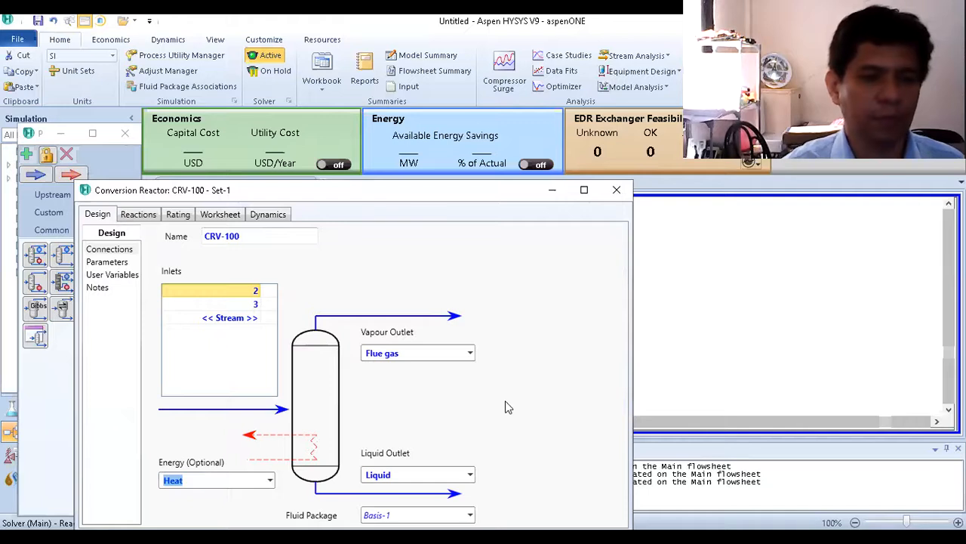
# Set the Liquid outlet stream temperature to 182 °C in the reactor's worksheet and check the Heat stream's heat flow on the flowsheet.
pyautogui.click(219, 215)
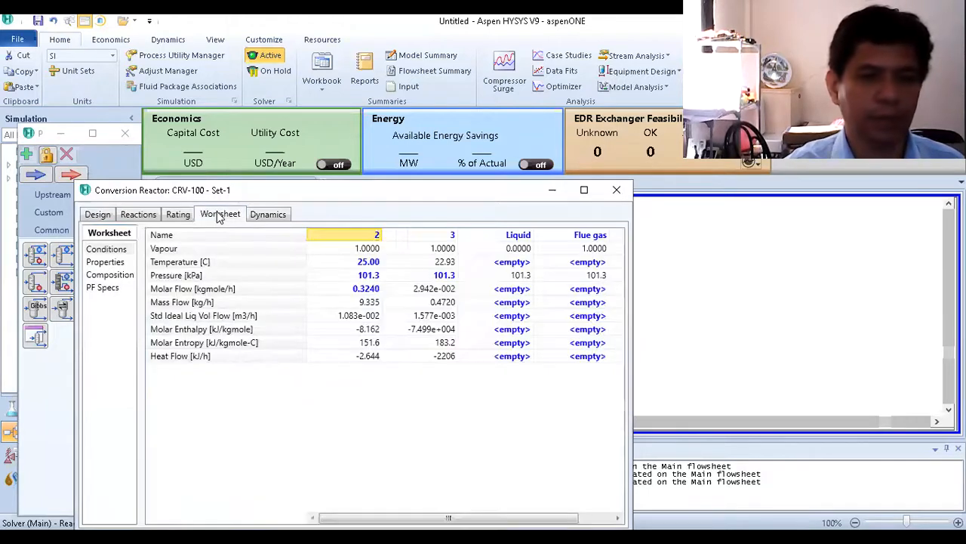
pyautogui.click(510, 264)
pyautogui.write('1')
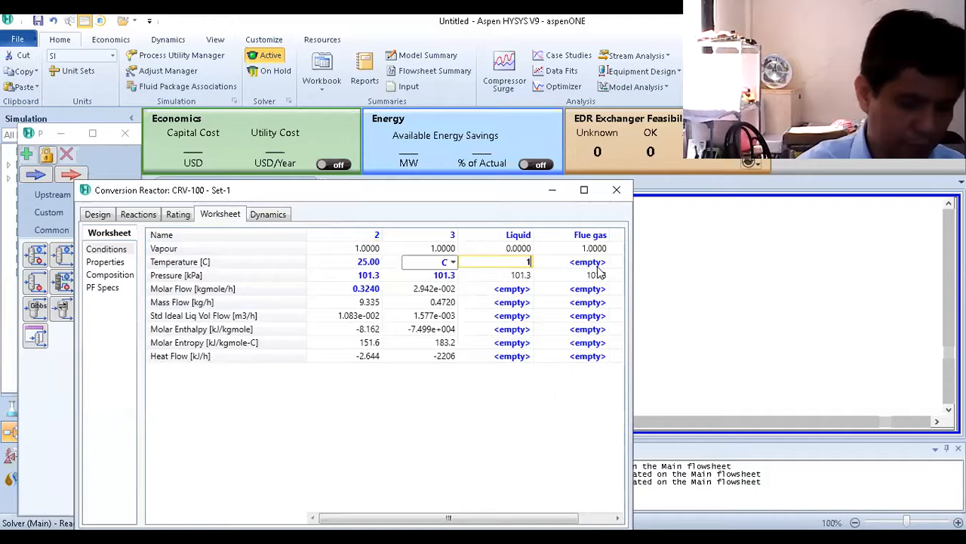
pyautogui.write('82')
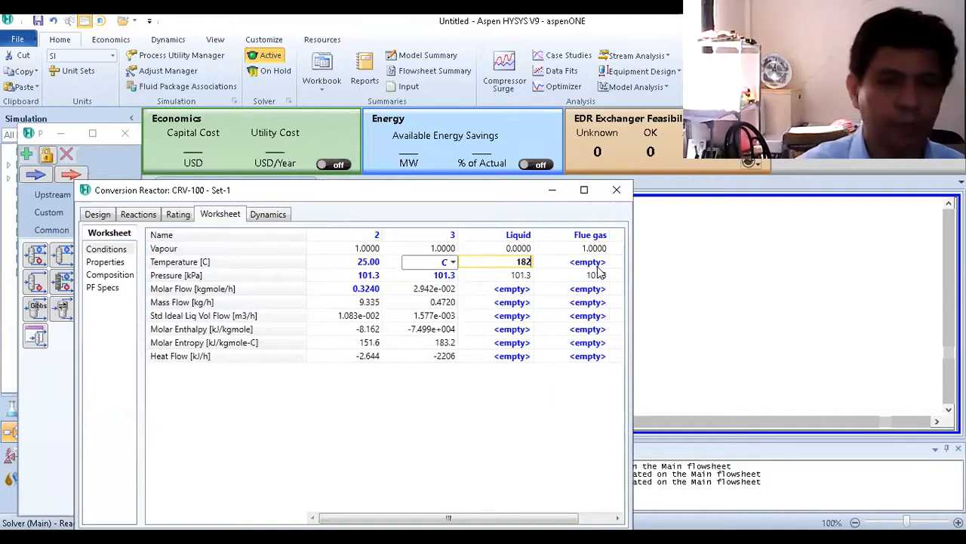
pyautogui.press('Return')
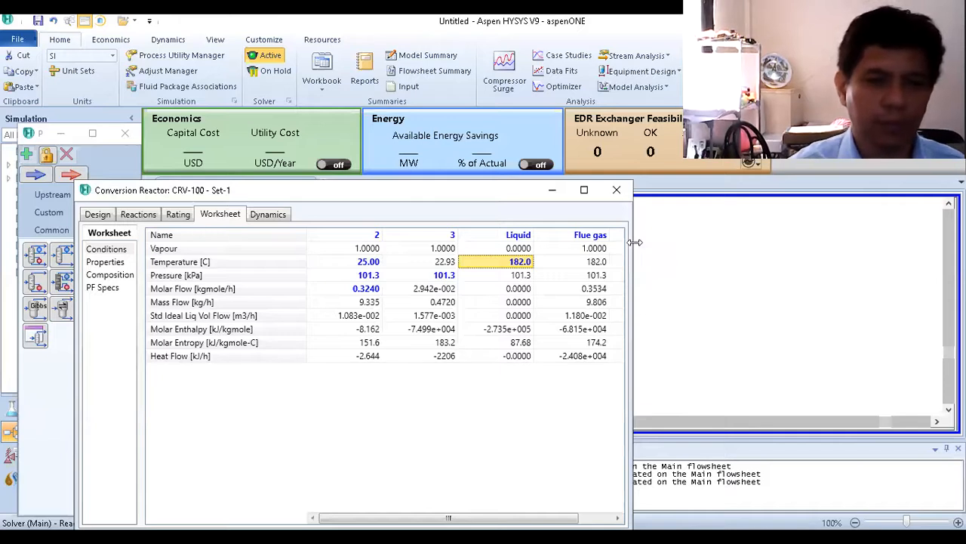
pyautogui.click(617, 191)
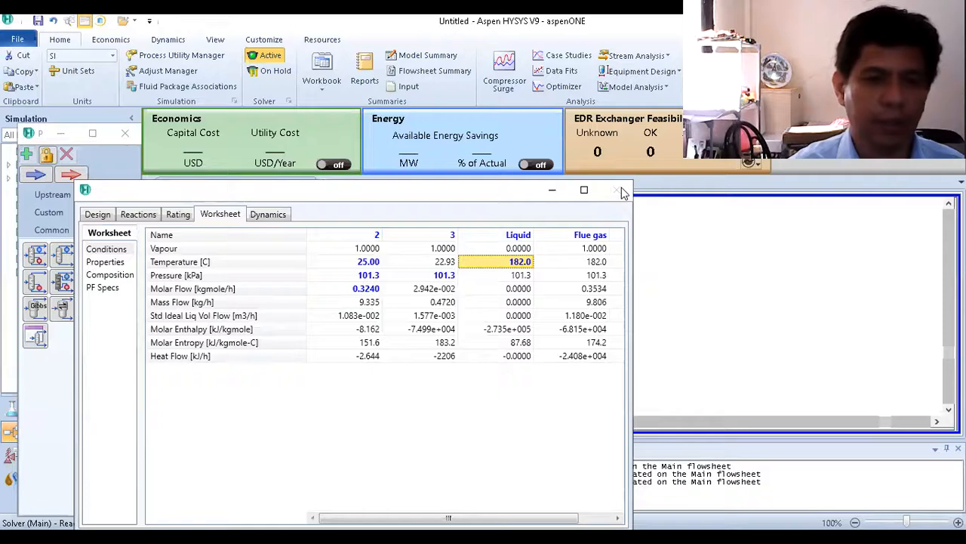
pyautogui.moveTo(436, 291)
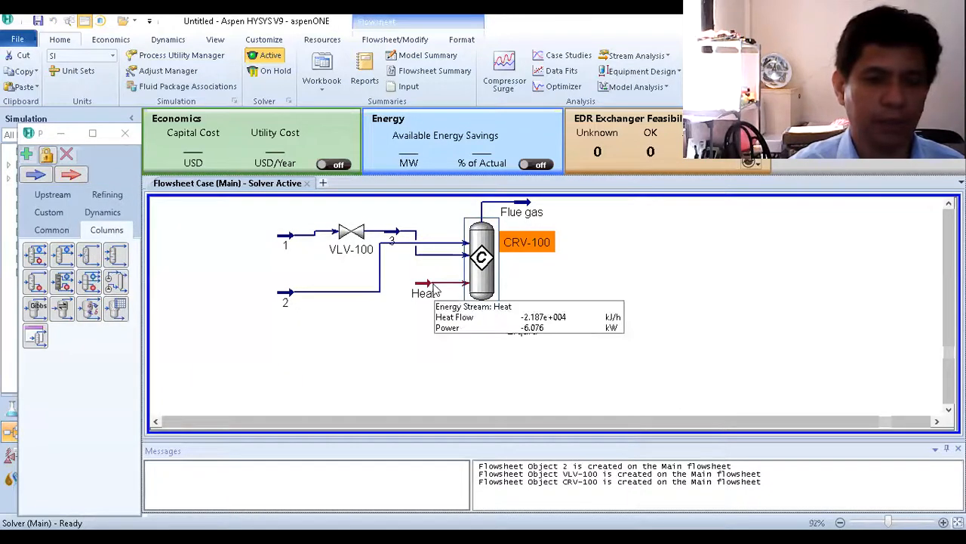